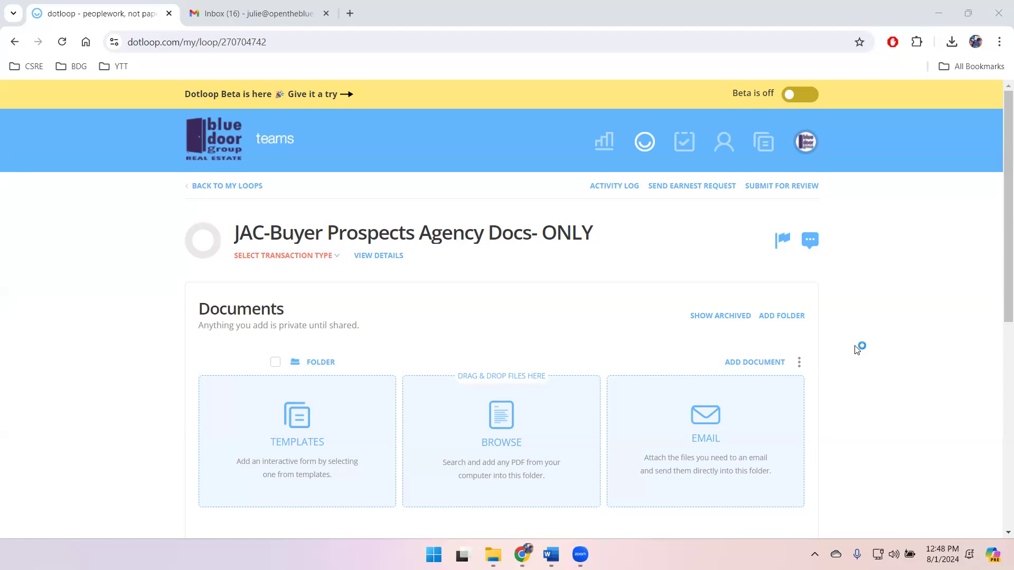
Rename the loop's default document folder with the first buyer clients' surname.
scroll(857, 350, "down", 2)
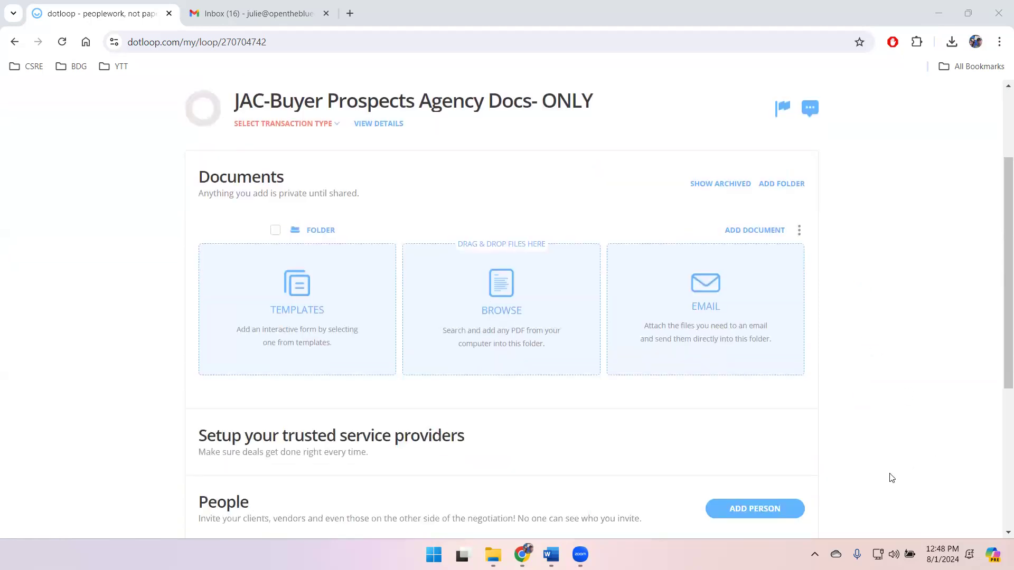
scroll(895, 470, "up", 1)
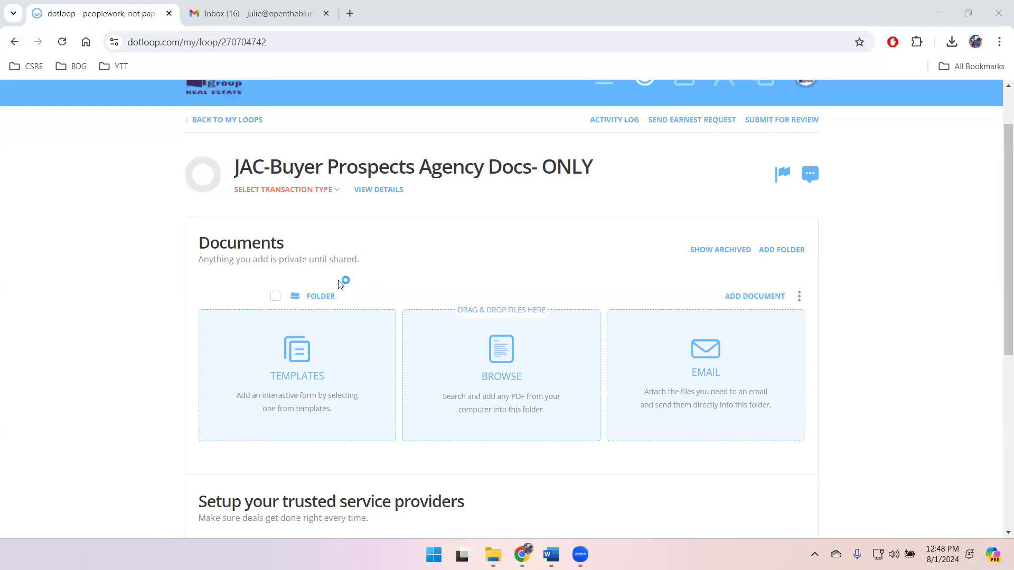
left_click(800, 298)
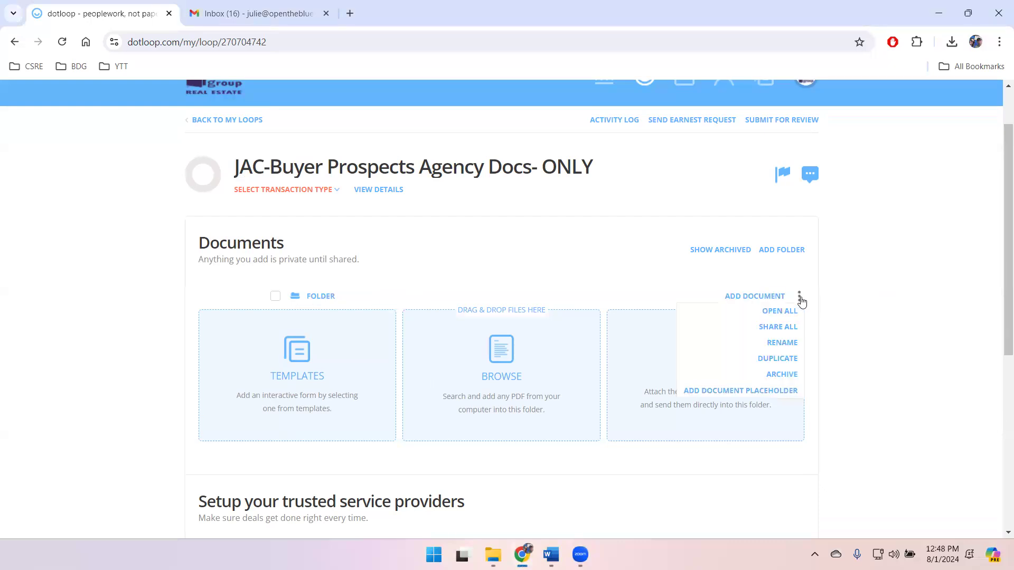
left_click(789, 344)
key("Delete")
key("Delete")
key("Delete")
key("Delete")
key("Delete")
key("Delete")
type("s")
key("BackSpace")
type("Smiths")
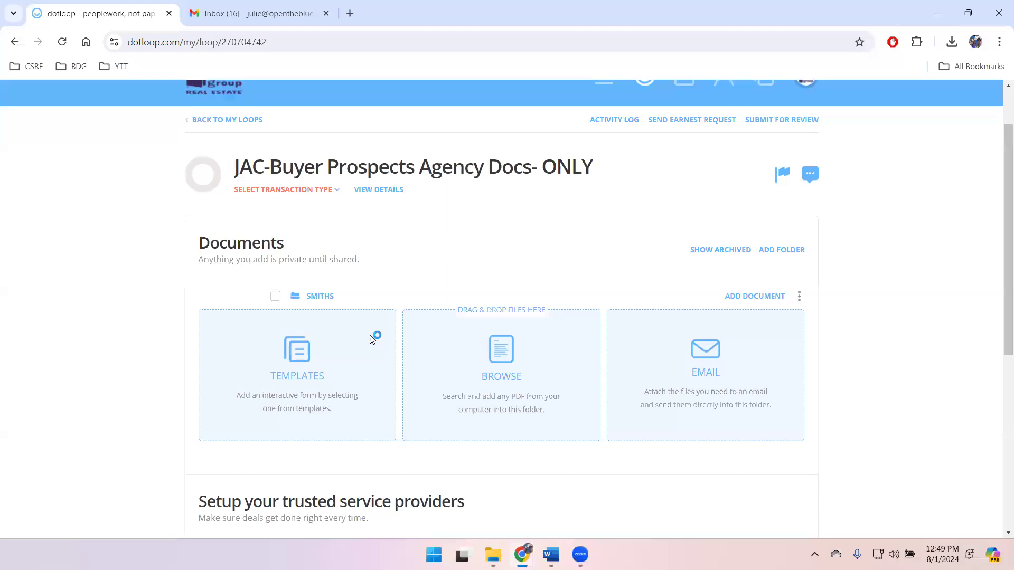
From the BDGRE Buyer Docs 2024 templates, select WWREADisclosureForm Buyers, 201 - Exclusive Buyer Agency Agreement, 710 - (Buyer) Agency Agreement Renewal and 220 - Cooperating Compensation Agreement.
left_click(296, 354)
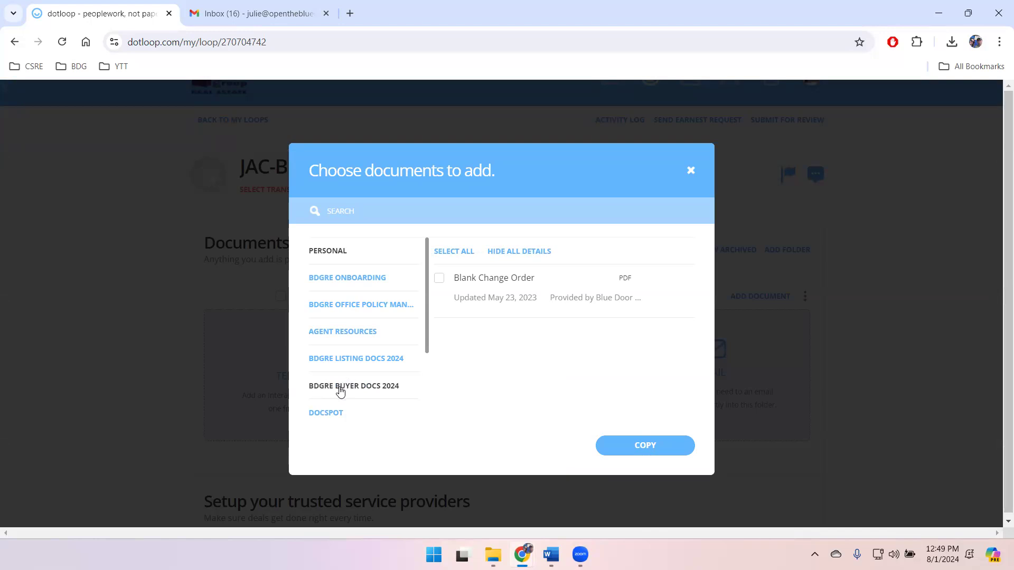
left_click(340, 391)
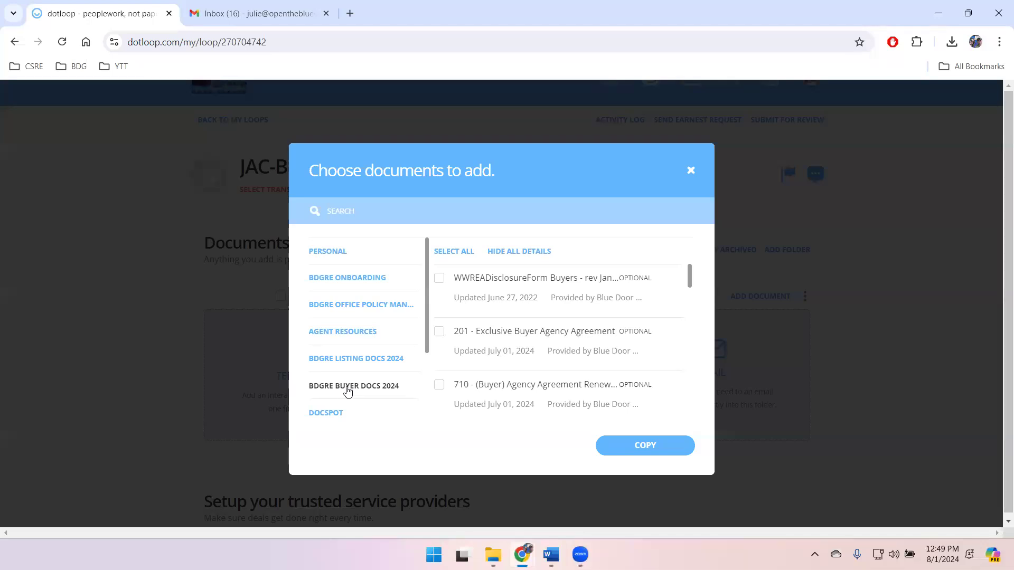
scroll(525, 323, "down", 3)
scroll(526, 317, "up", 3)
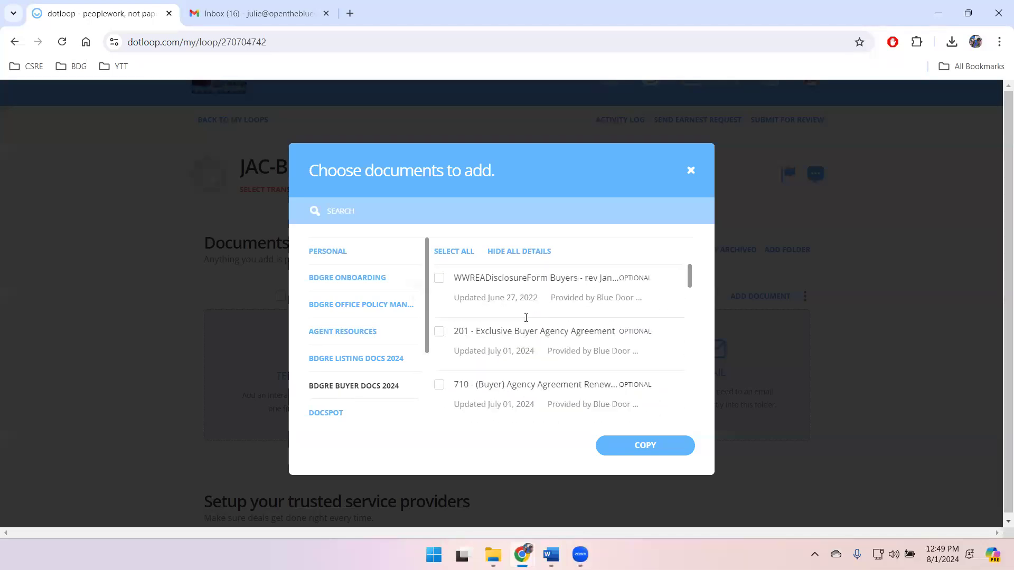
left_click(439, 280)
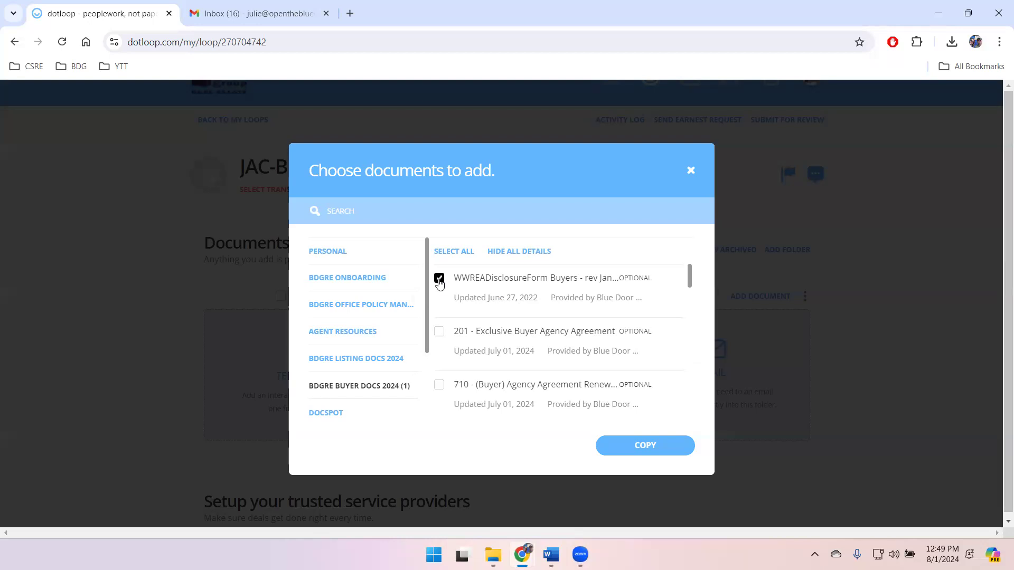
left_click(439, 332)
left_click(439, 384)
scroll(440, 389, "down", 1)
left_click(439, 370)
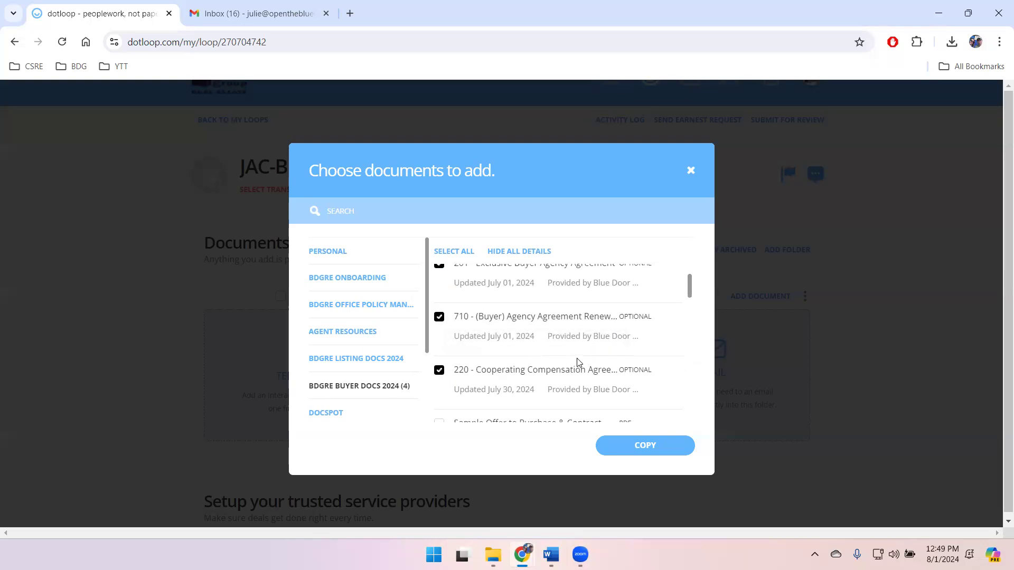
Review the selected buyer agency forms in the BDGRE Buyer Docs 2024 template list.
scroll(580, 362, "up", 1)
scroll(579, 359, "down", 1)
scroll(578, 358, "up", 1)
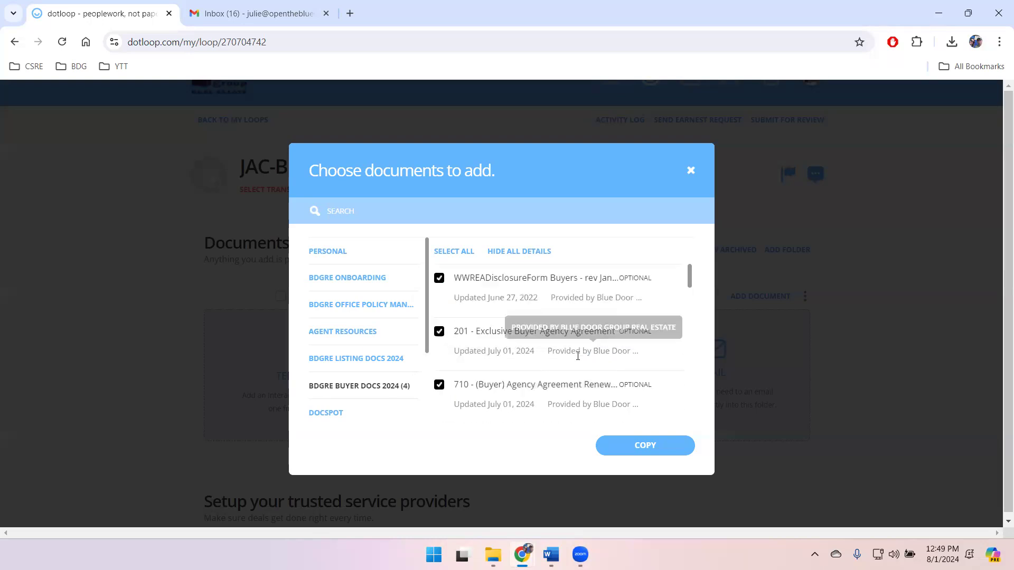
scroll(578, 356, "down", 1)
scroll(578, 356, "up", 1)
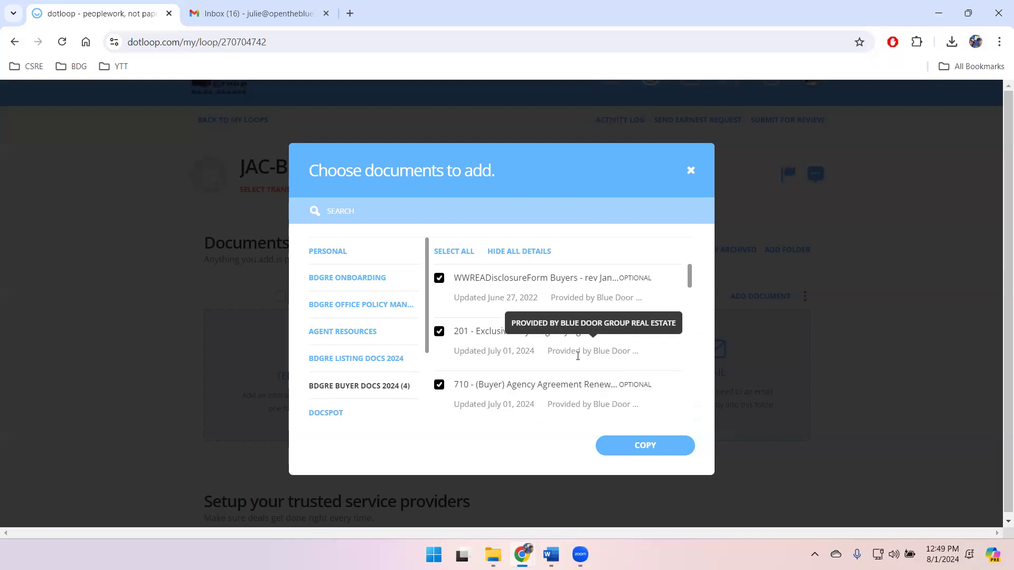
scroll(578, 356, "down", 2)
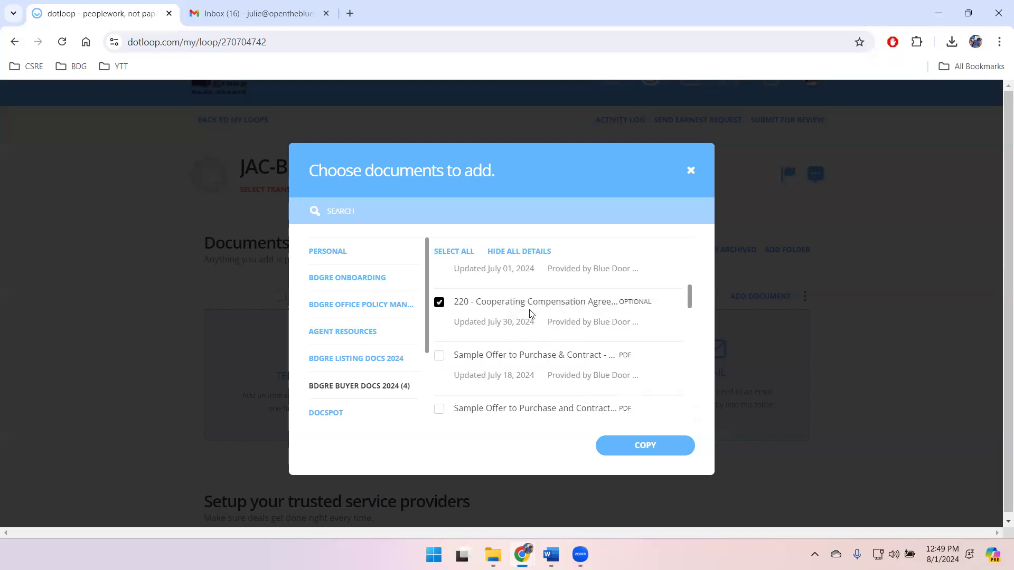
left_click(531, 314)
left_click(530, 313)
scroll(530, 314, "up", 3)
left_click(553, 348)
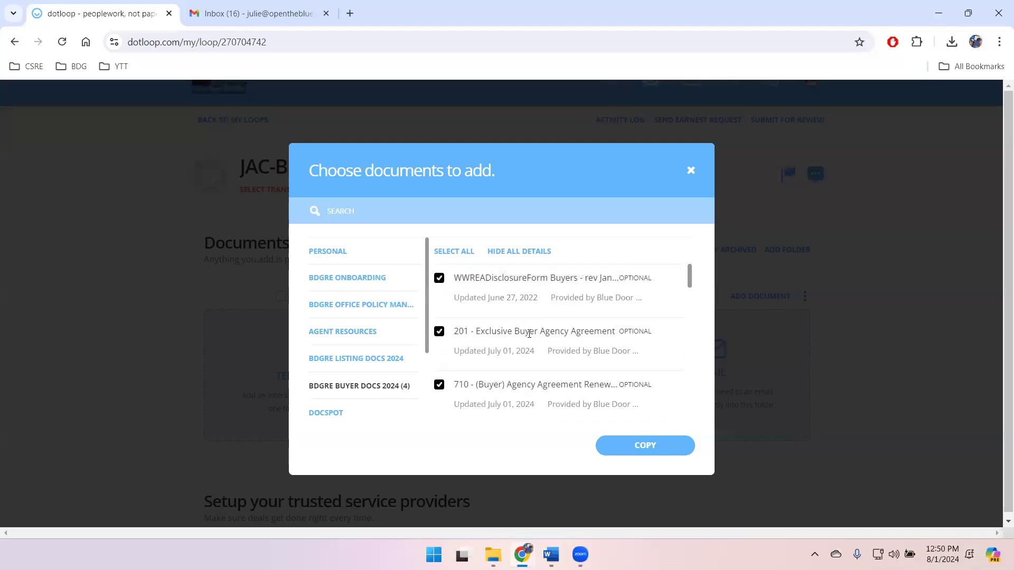
scroll(530, 334, "down", 3)
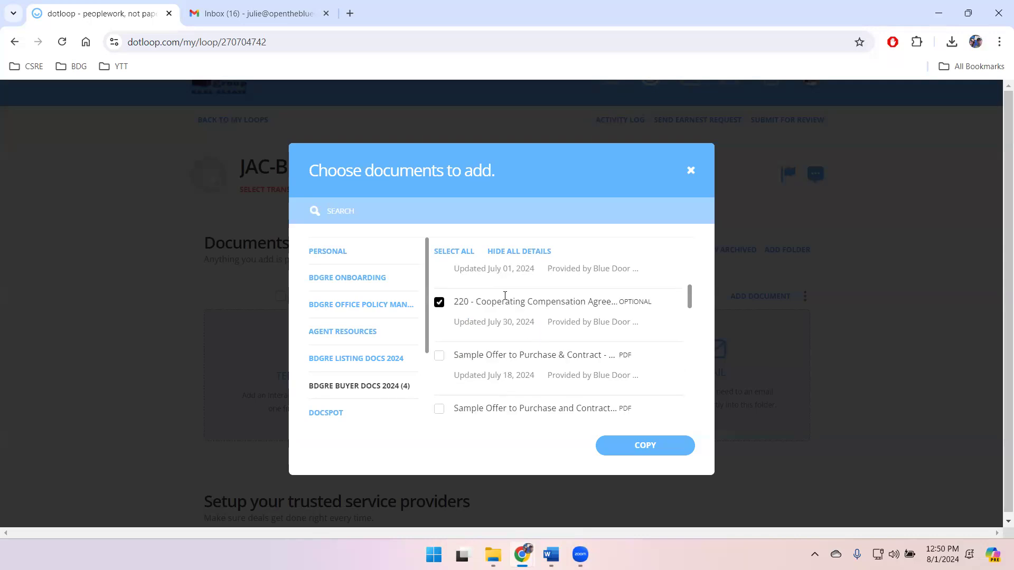
scroll(492, 323, "up", 1)
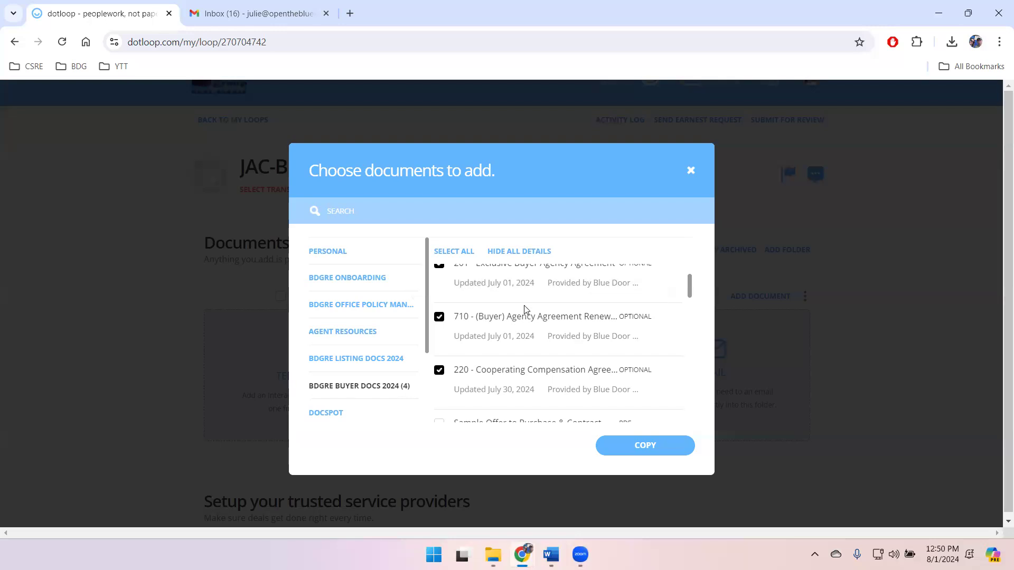
scroll(482, 321, "up", 1)
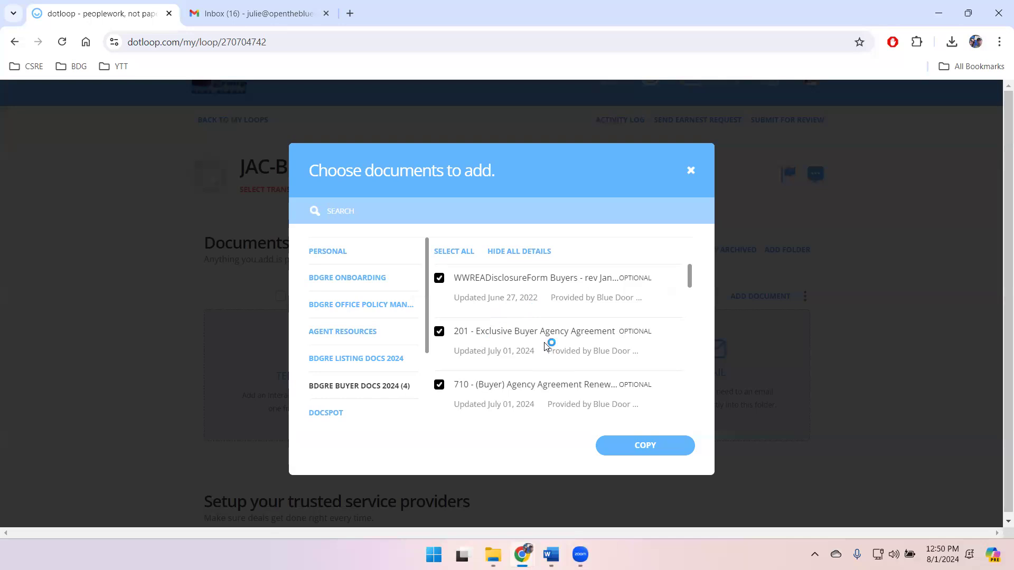
scroll(547, 347, "down", 3)
scroll(546, 346, "up", 3)
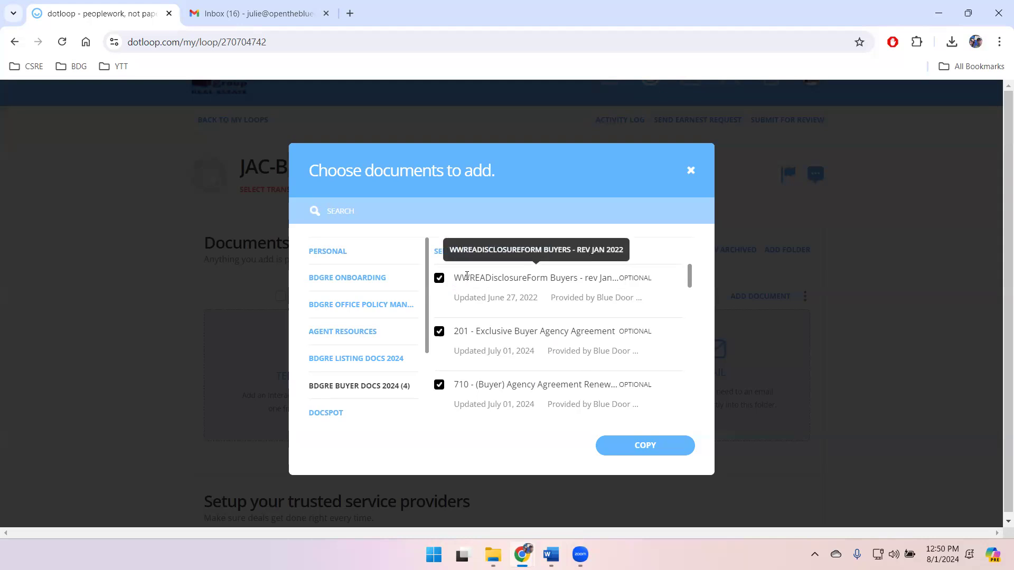
Copy the four selected templates into the first clients' folder and close the import summary.
scroll(502, 334, "down", 1)
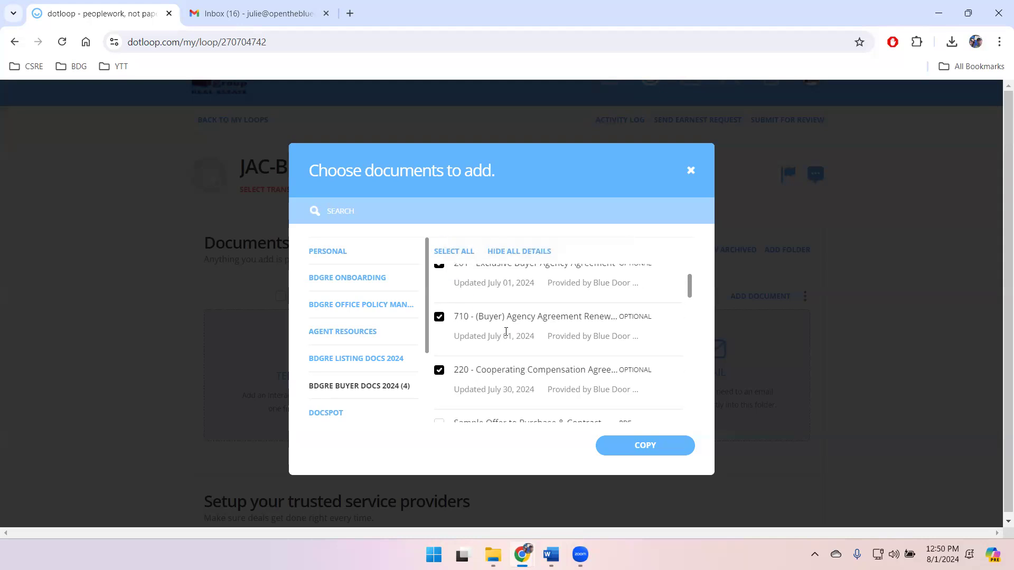
left_click(627, 449)
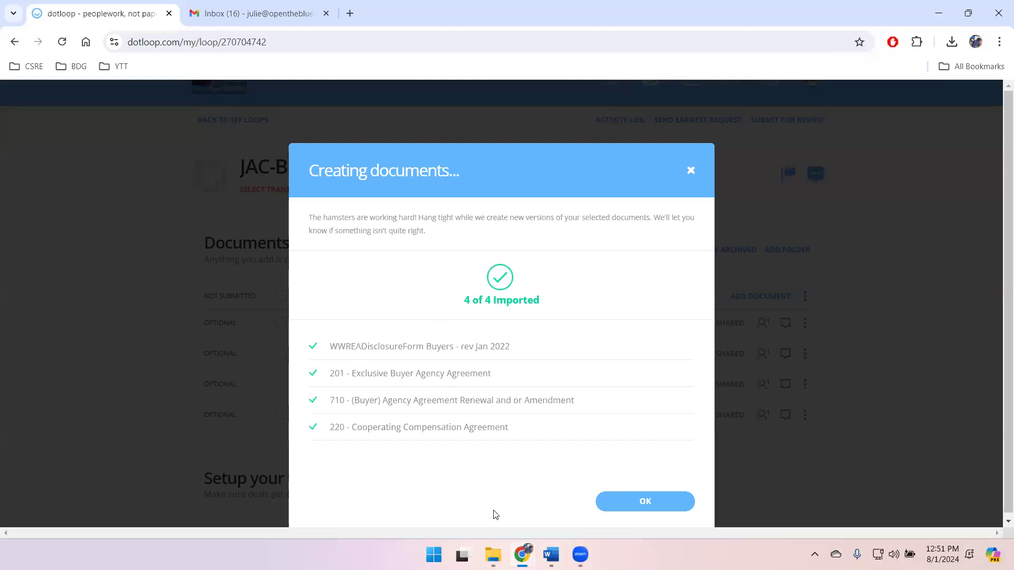
left_click(643, 506)
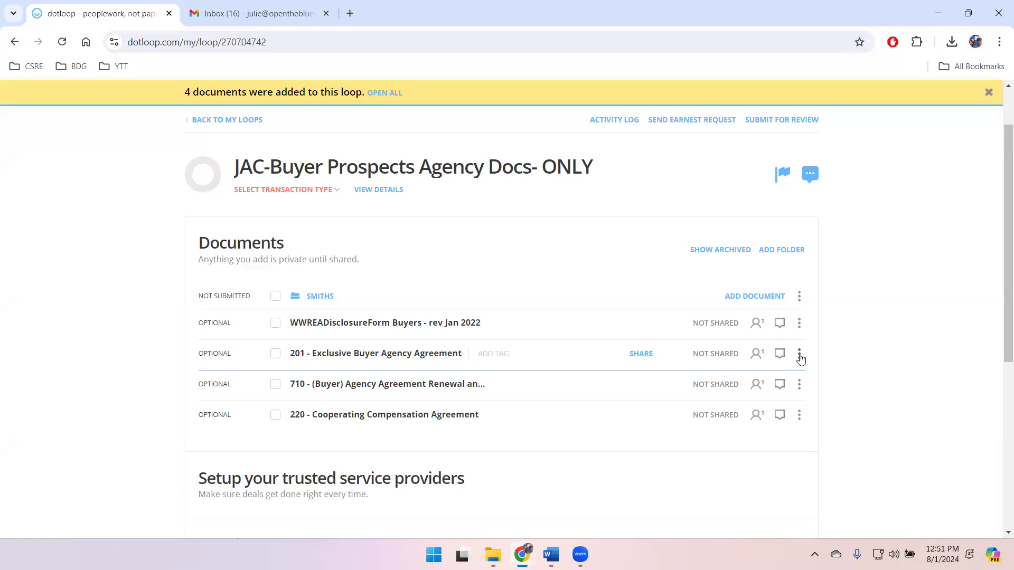
Try selecting the whole folder and individual documents in it, and clear the selection.
left_click(276, 297)
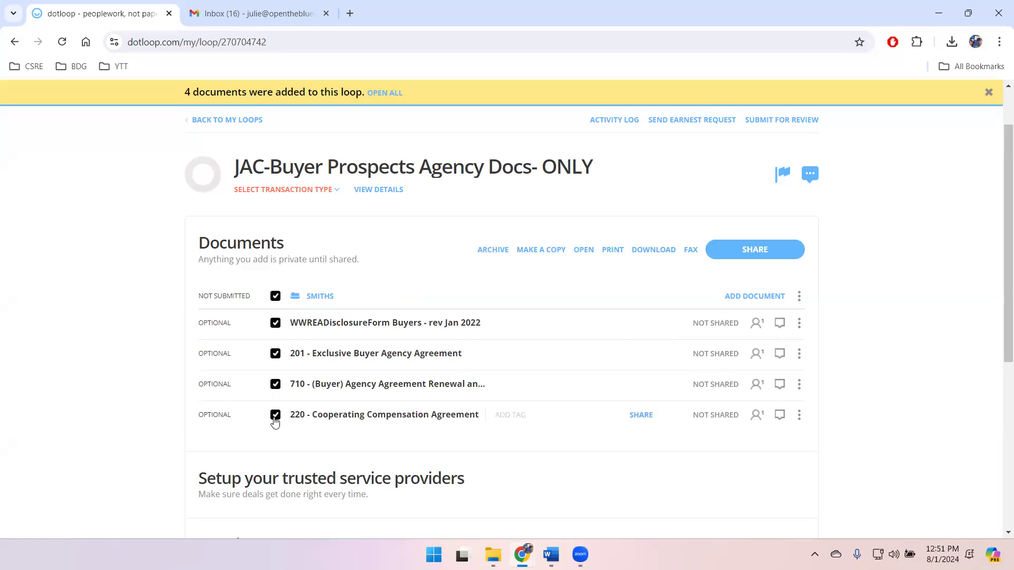
left_click(274, 296)
left_click(275, 297)
left_click(275, 297)
left_click(275, 323)
left_click(275, 353)
left_click(275, 323)
left_click(275, 353)
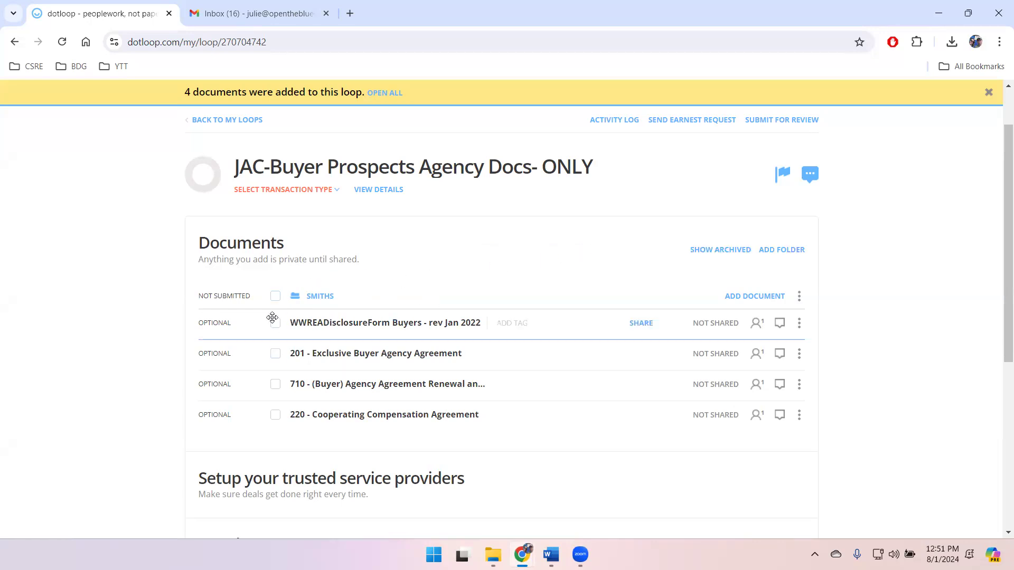
left_click(275, 296)
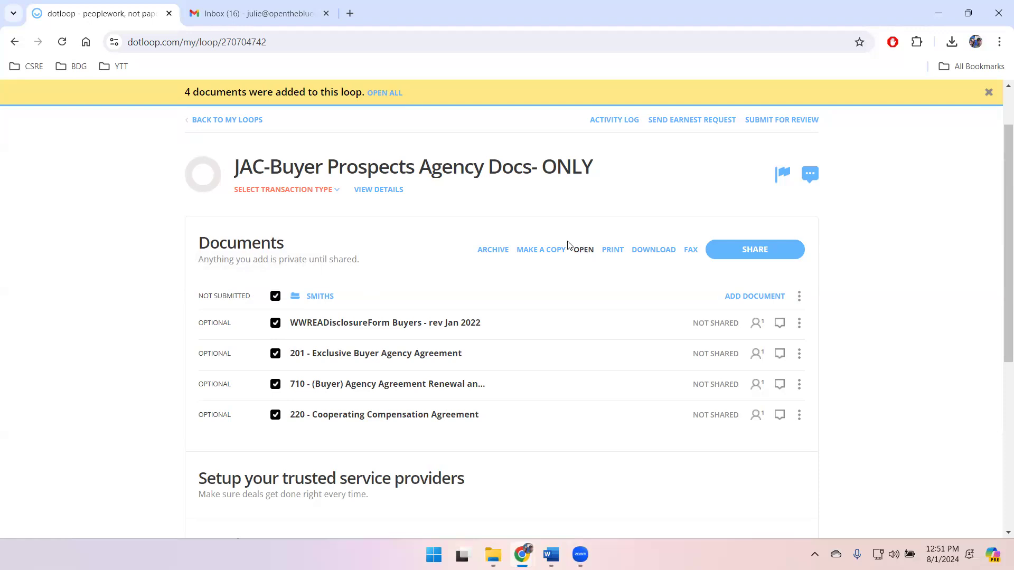
left_click(277, 297)
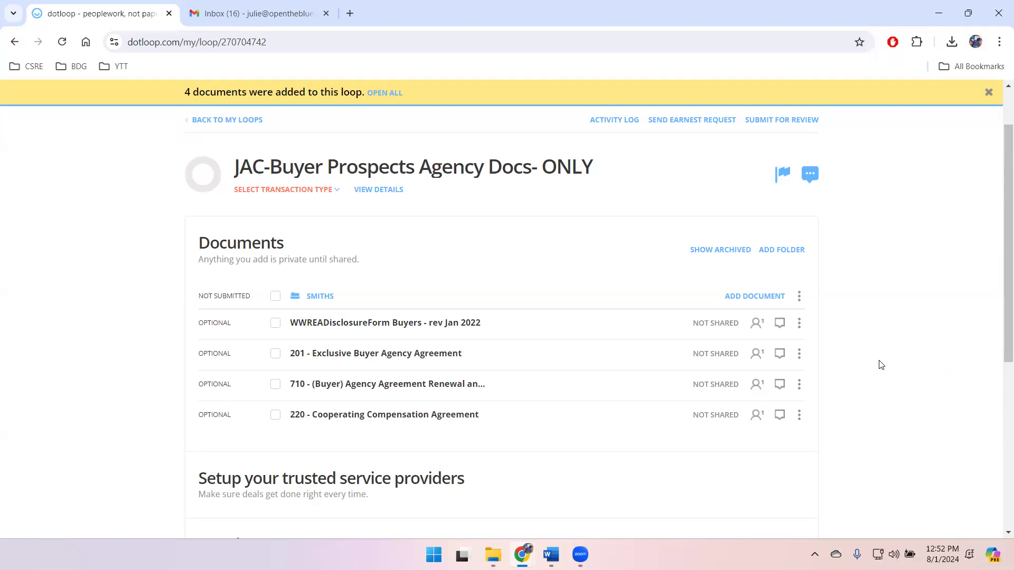
Add a second document folder to the loop and name it with the next buyer clients' surname.
left_click(789, 251)
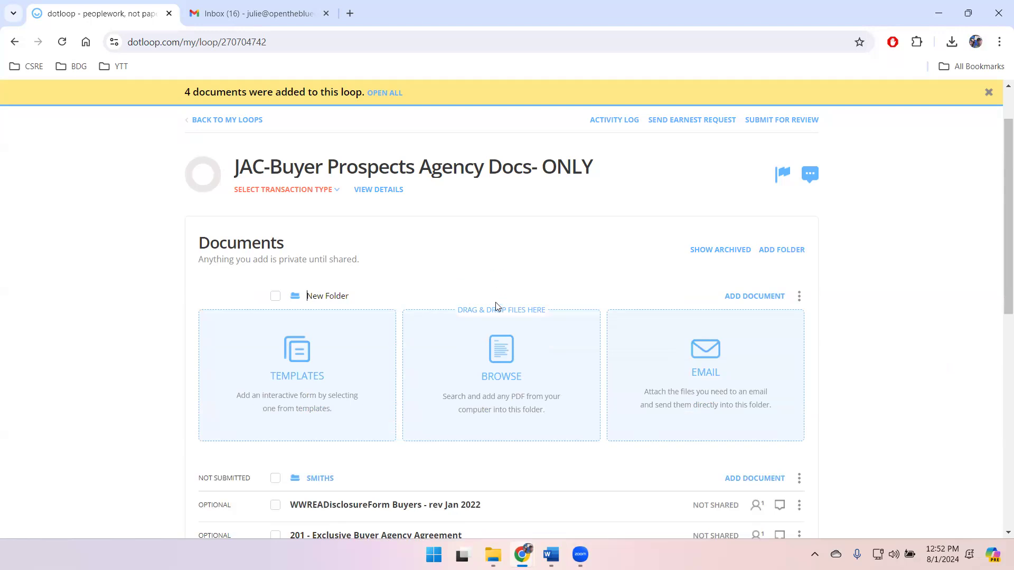
key("Delete")
key("Delete")
key("Delete")
key("Delete")
key("Delete")
key("Delete")
key("Delete")
key("Delete")
key("Delete")
key("Delete")
type("Jones")
left_click(890, 331)
Copy WWREADisclosureForm Buyers and 201 - Exclusive Buyer Agency Agreement from the BDGRE Buyer Docs 2024 templates into the new folder.
scroll(695, 299, "down", 1)
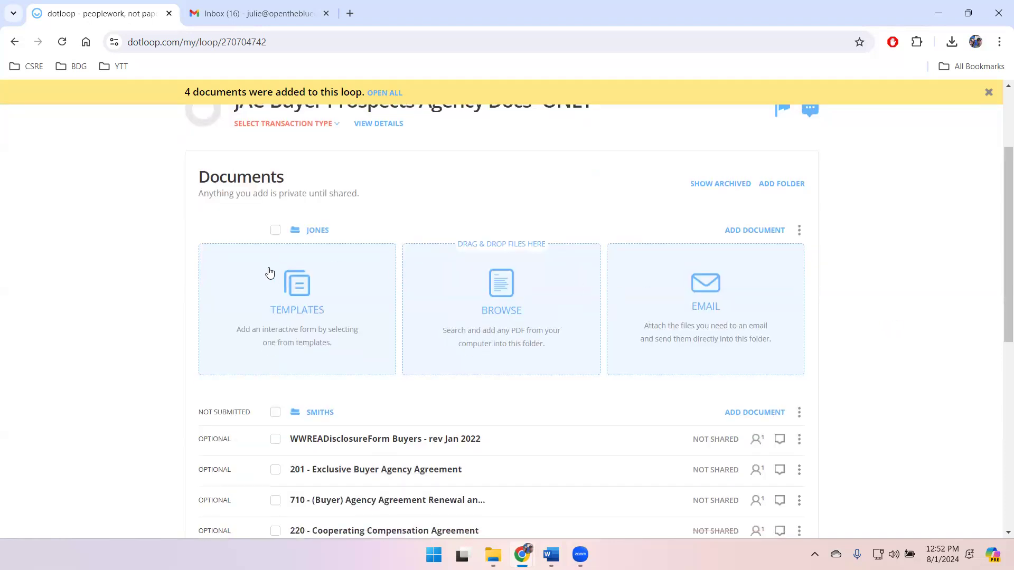
left_click(294, 288)
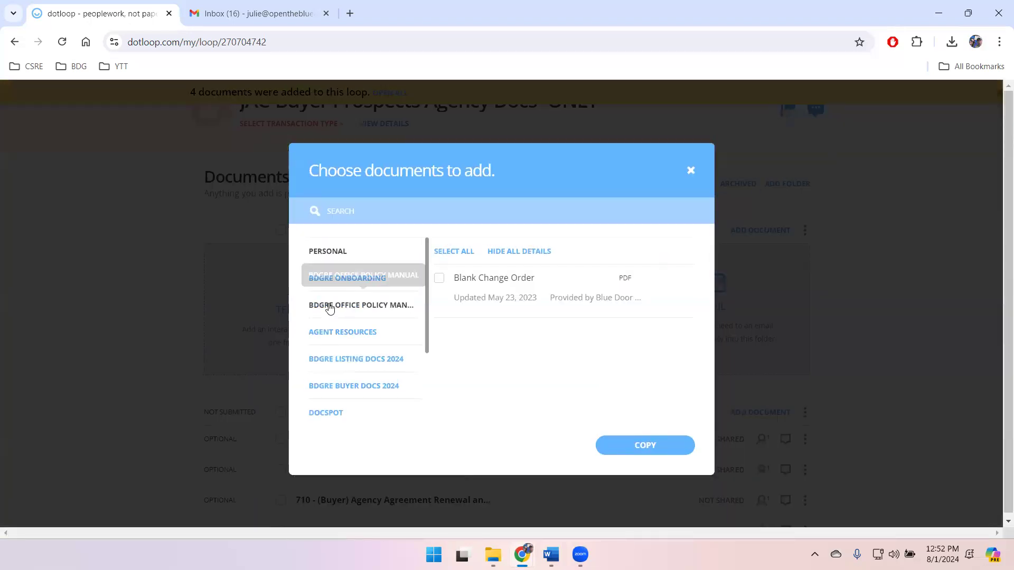
left_click(376, 387)
left_click(439, 280)
left_click(440, 333)
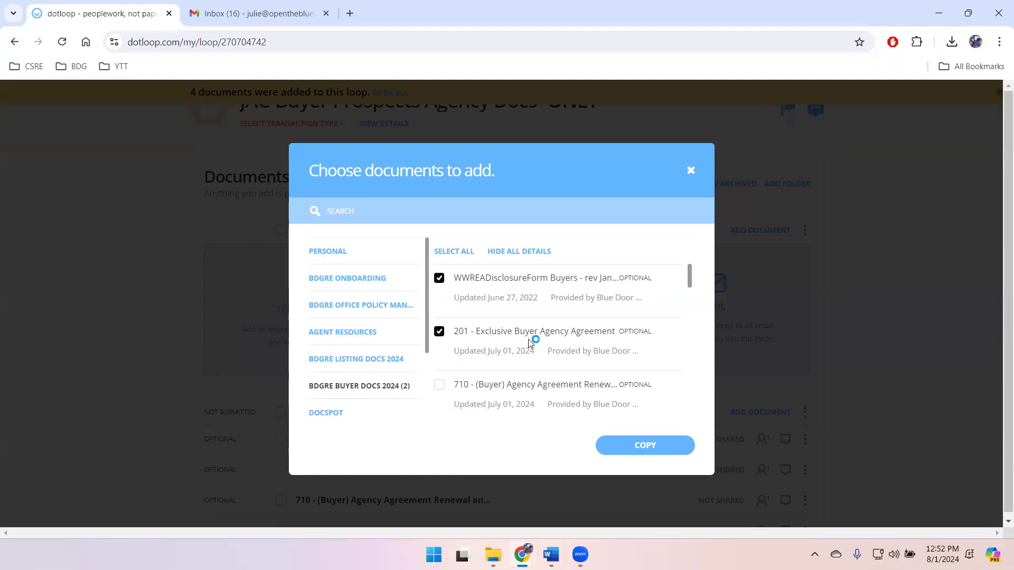
scroll(530, 339, "down", 3)
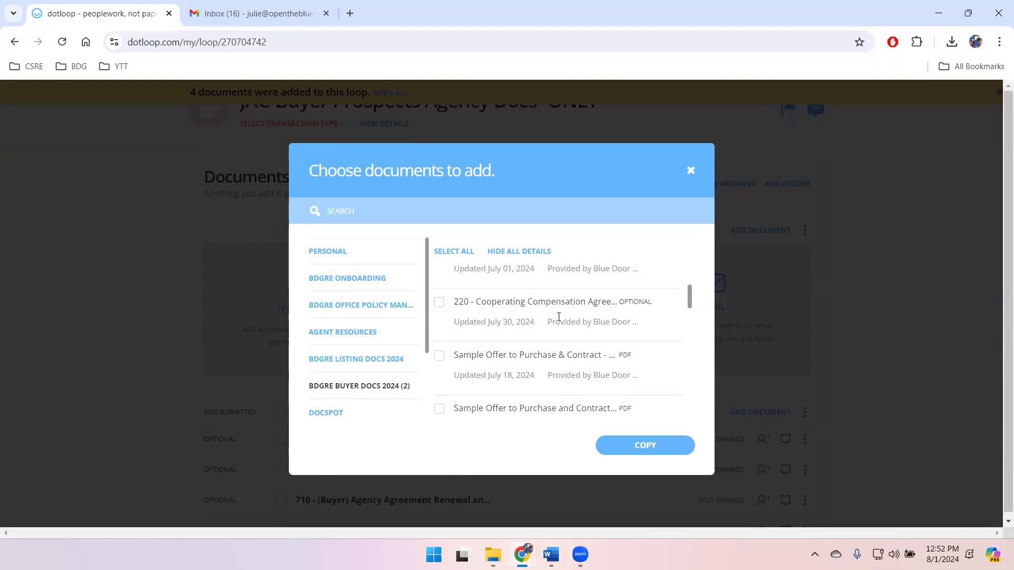
scroll(581, 330, "up", 1)
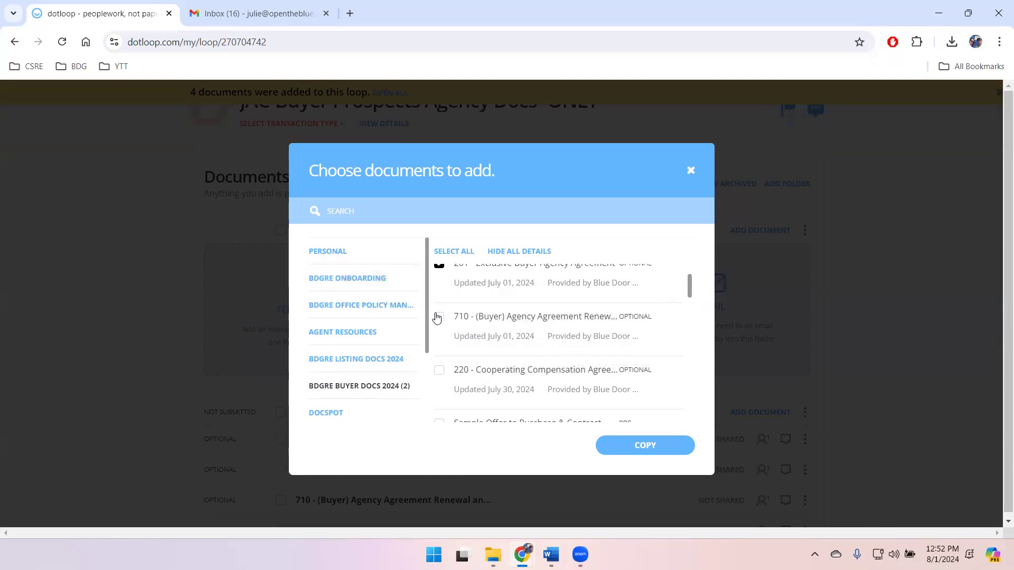
scroll(551, 318, "up", 1)
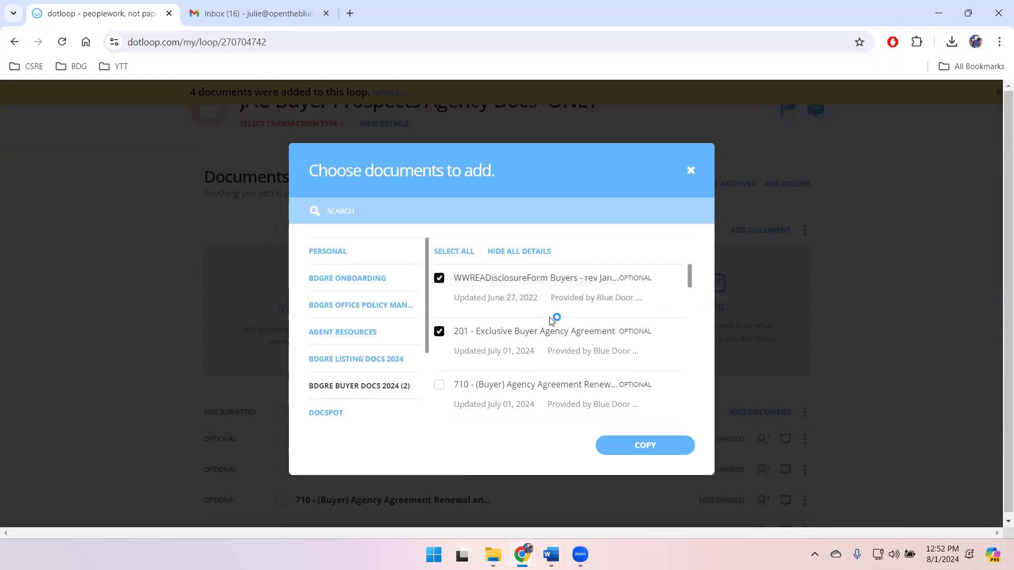
scroll(552, 320, "down", 1)
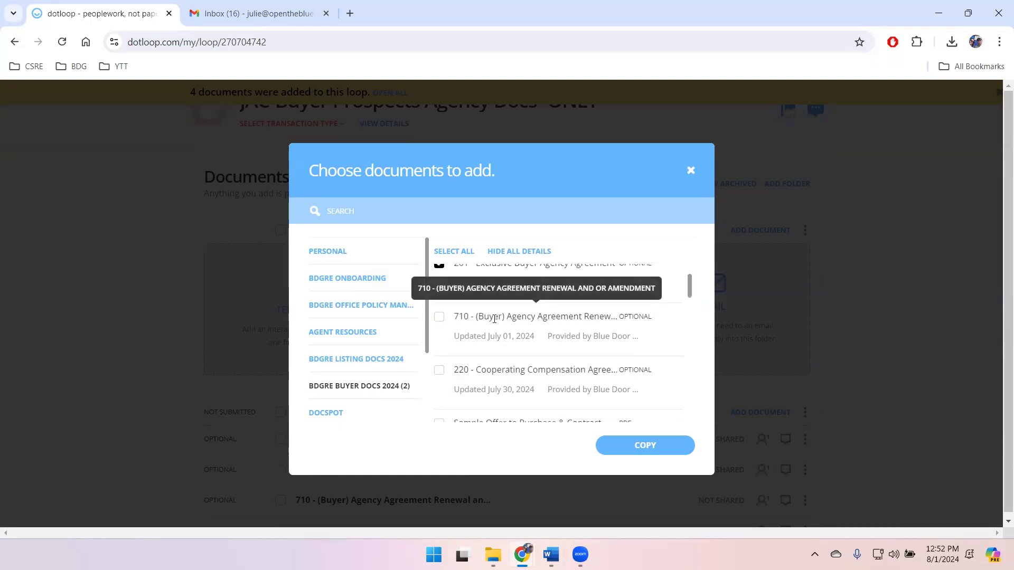
scroll(501, 320, "up", 1)
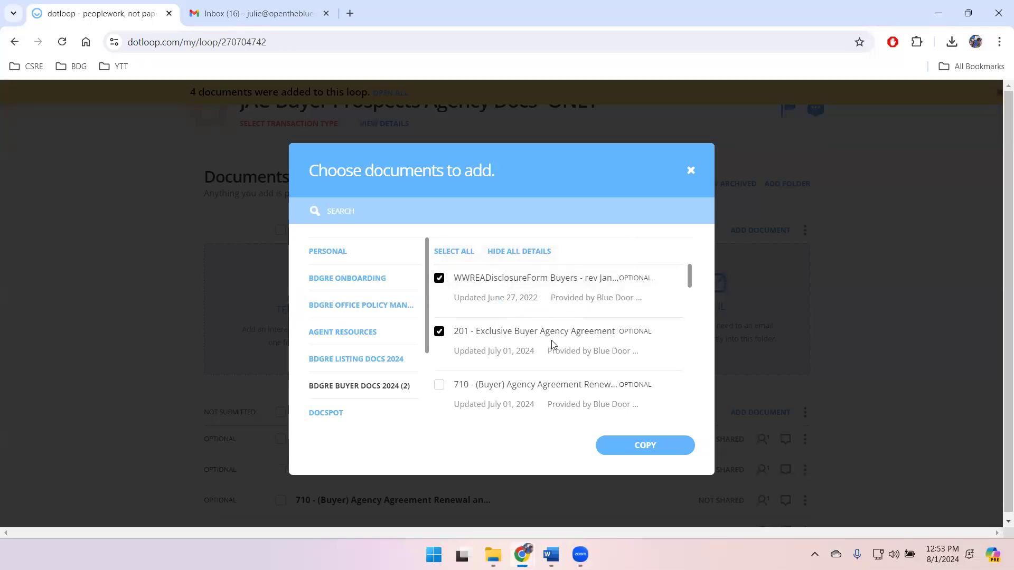
left_click(636, 445)
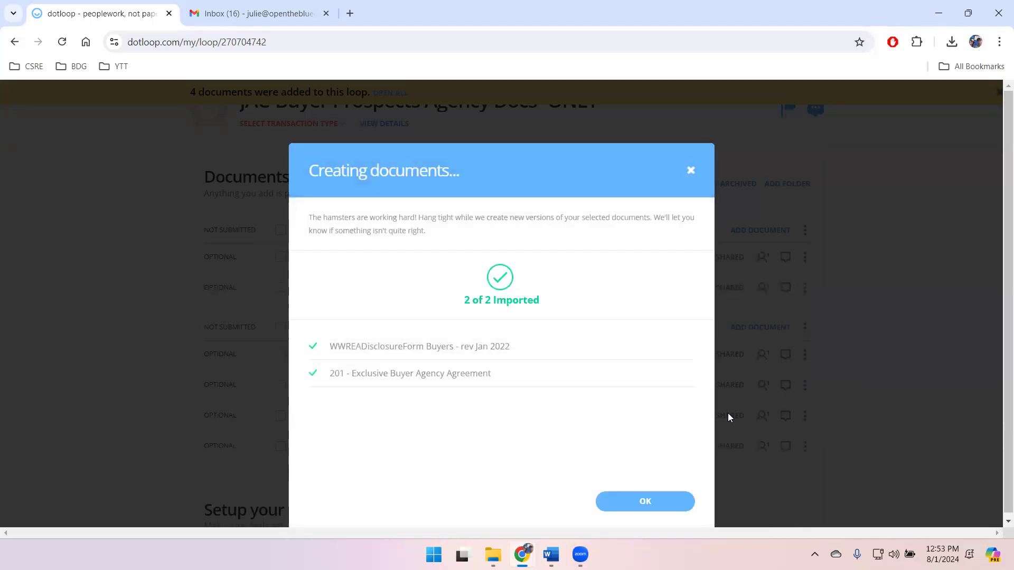
left_click(660, 496)
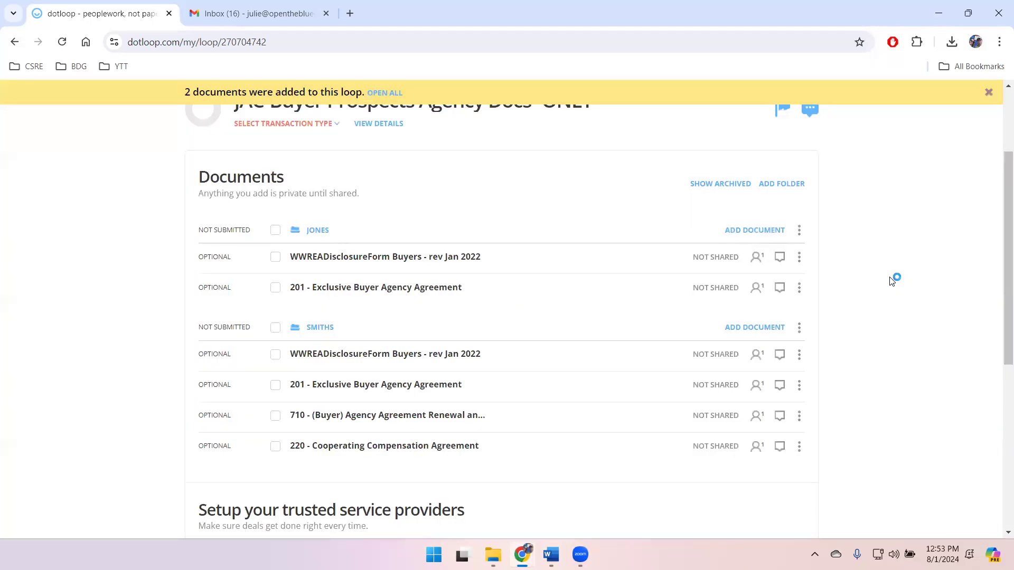
Examine the bulk document actions for the newest client folder, and review the loop's folders, People section and tasks area.
left_click(276, 230)
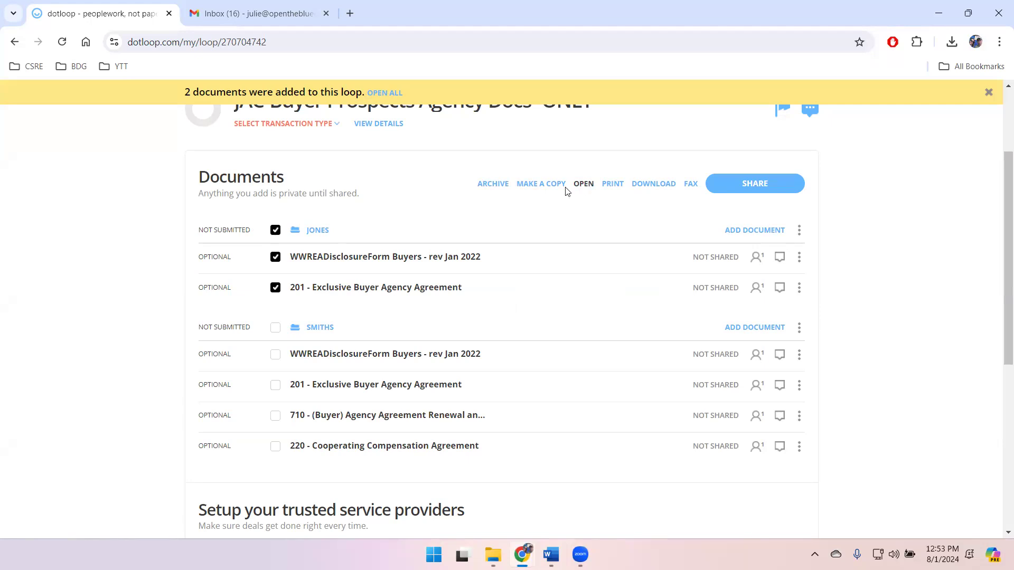
left_click(275, 230)
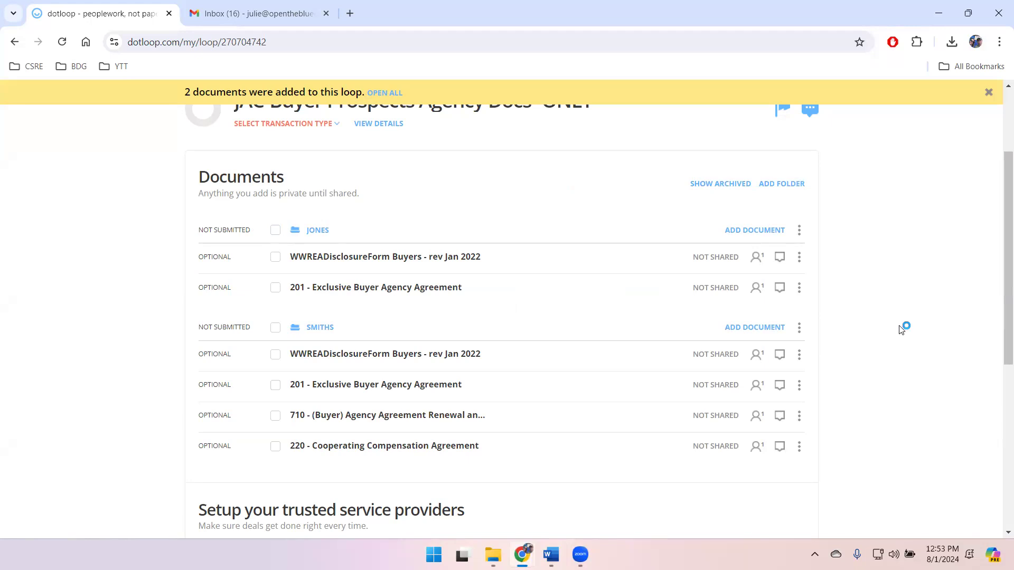
scroll(898, 322, "up", 3)
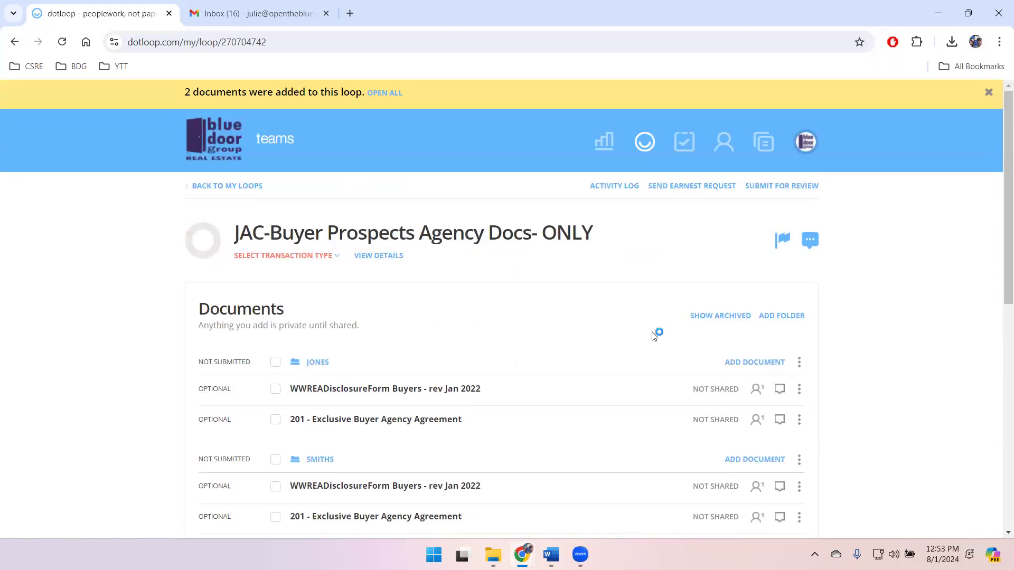
scroll(901, 375, "down", 8)
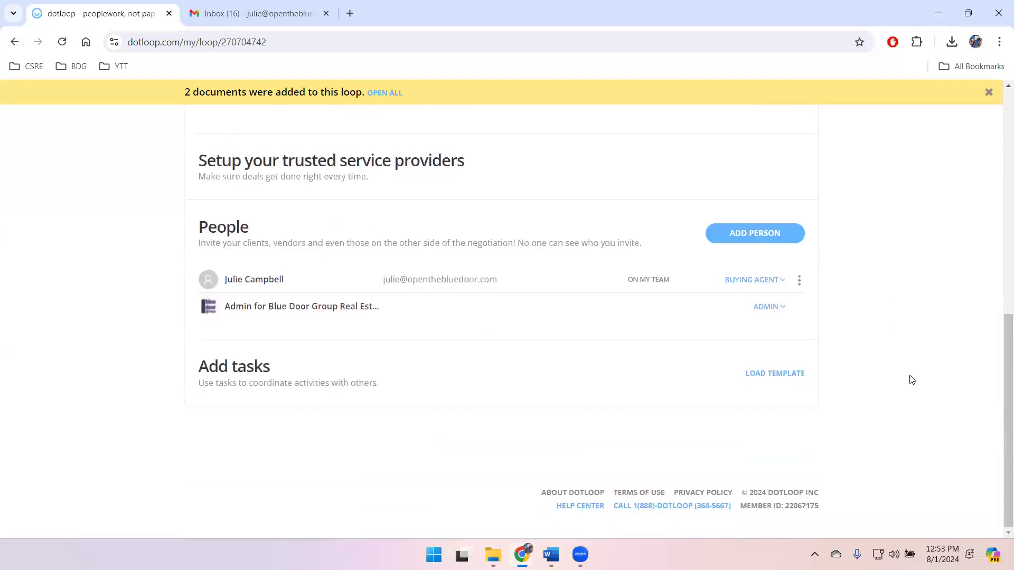
scroll(912, 379, "up", 9)
scroll(901, 373, "down", 2)
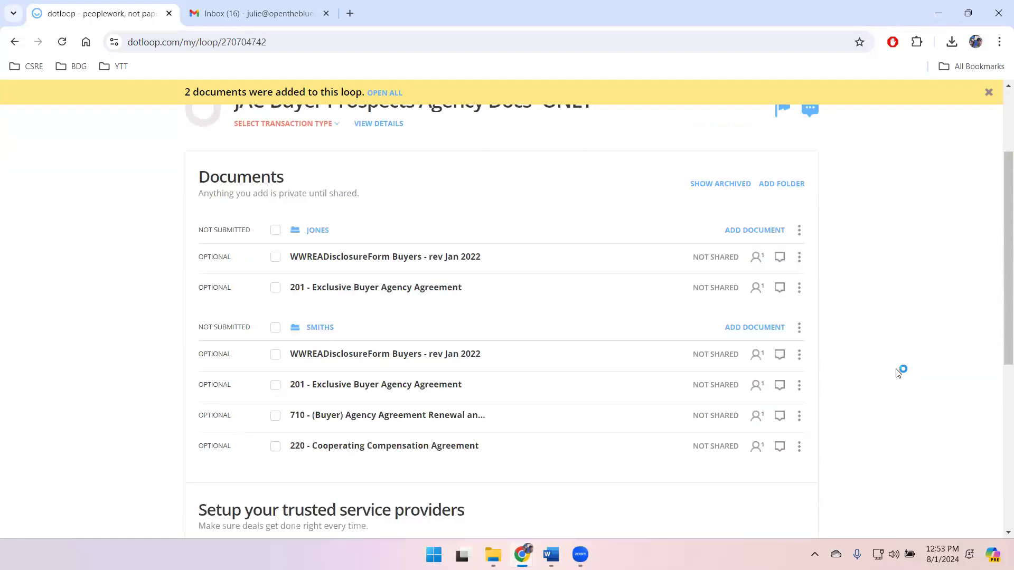
scroll(876, 373, "down", 2)
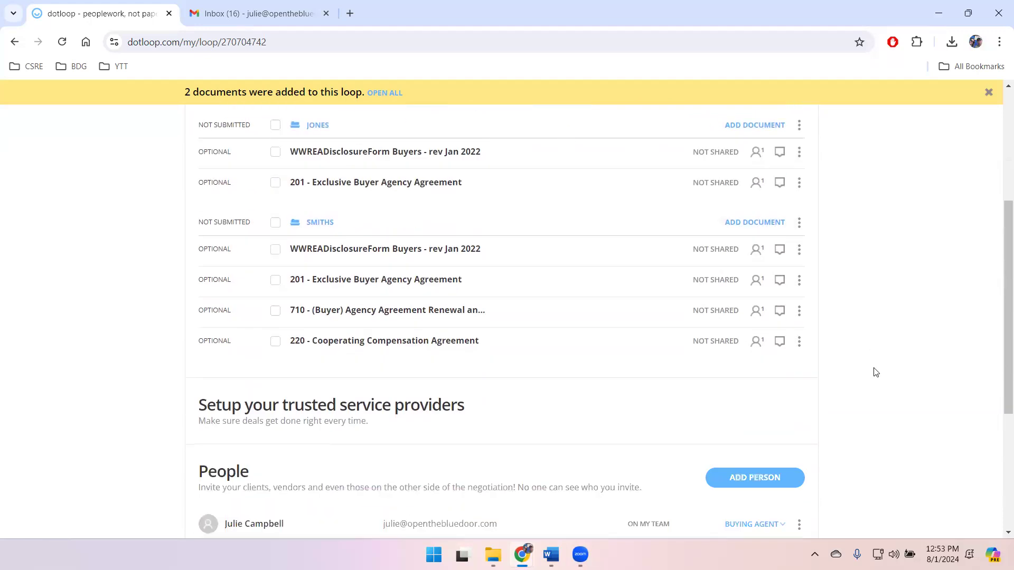
scroll(876, 372, "down", 4)
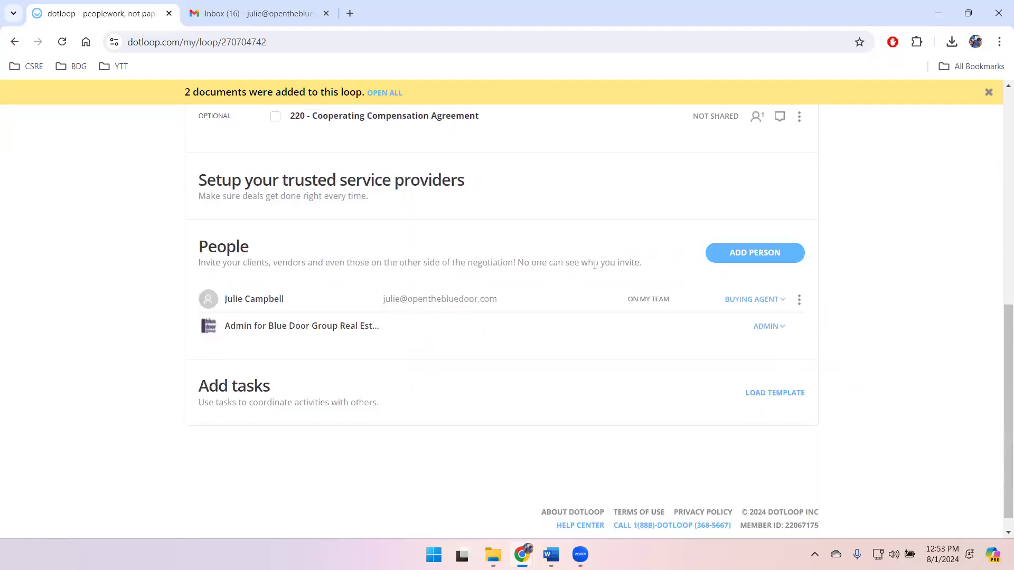
scroll(862, 324, "up", 8)
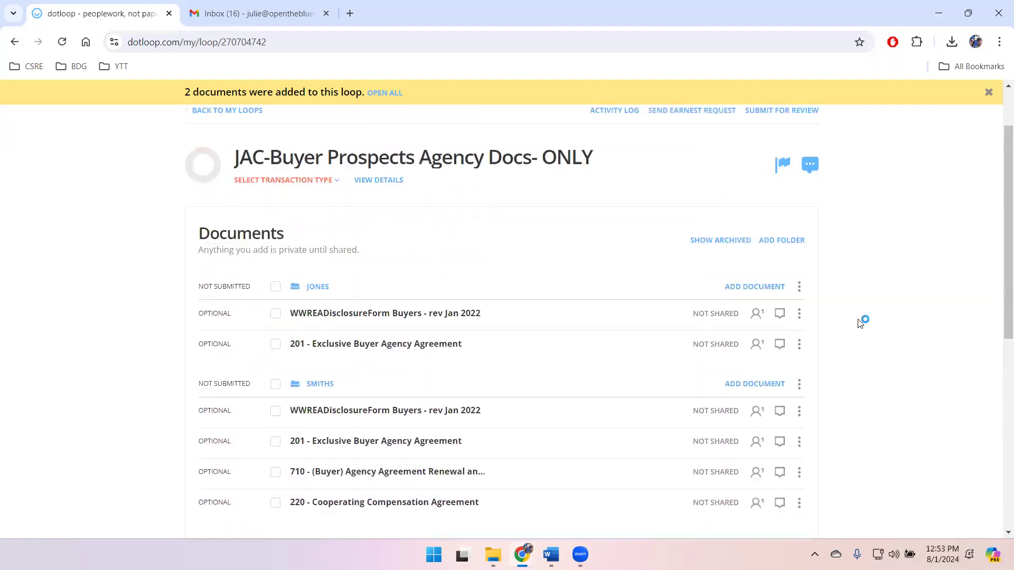
scroll(861, 323, "down", 3)
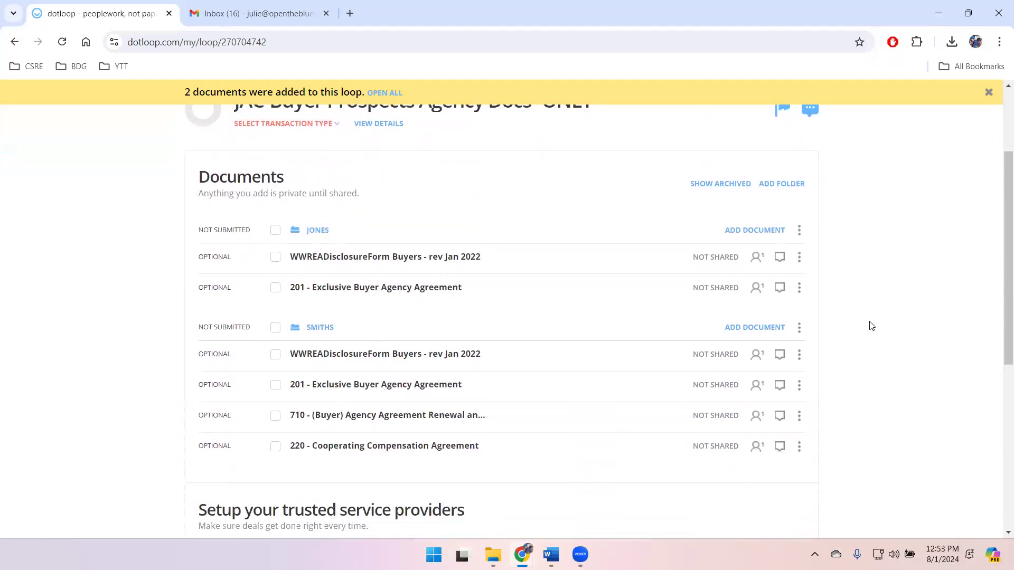
scroll(870, 327, "down", 6)
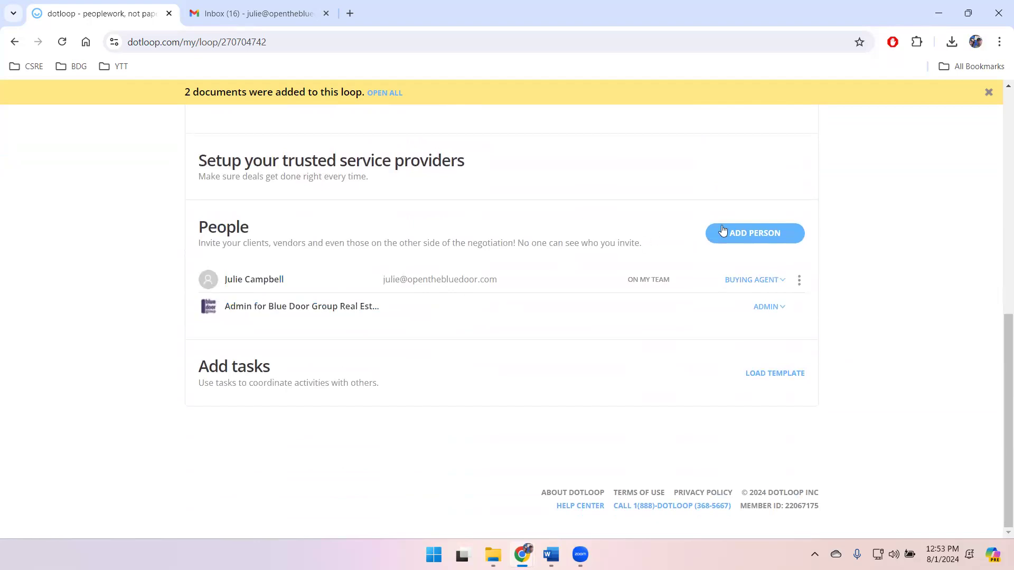
scroll(888, 338, "up", 8)
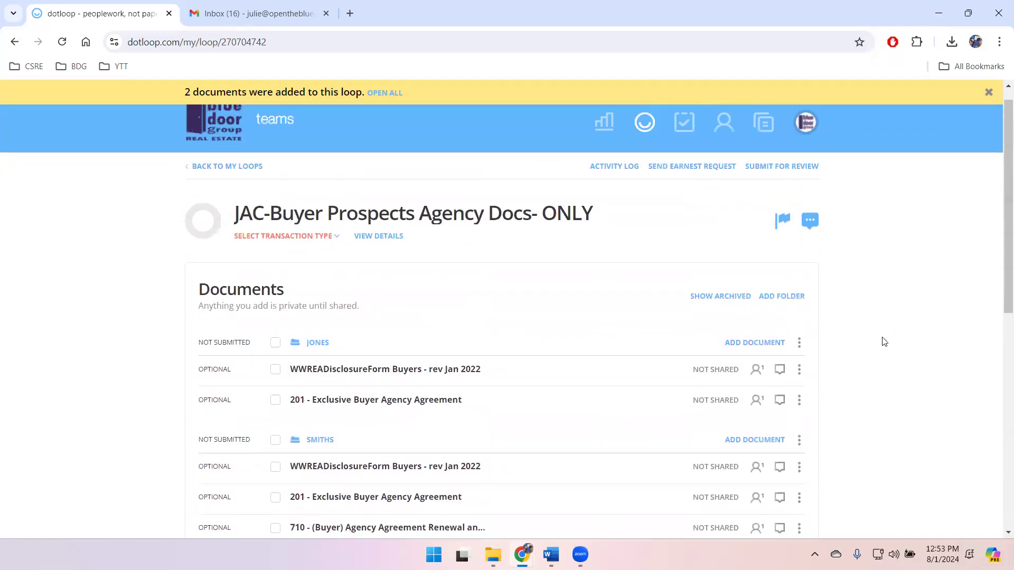
scroll(874, 340, "down", 2)
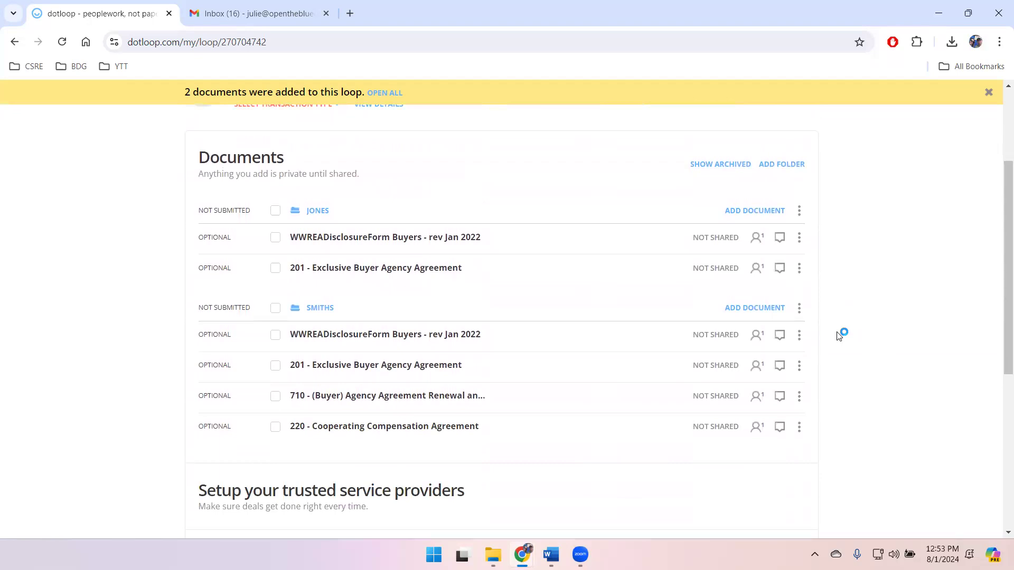
scroll(841, 335, "down", 2)
scroll(840, 336, "up", 3)
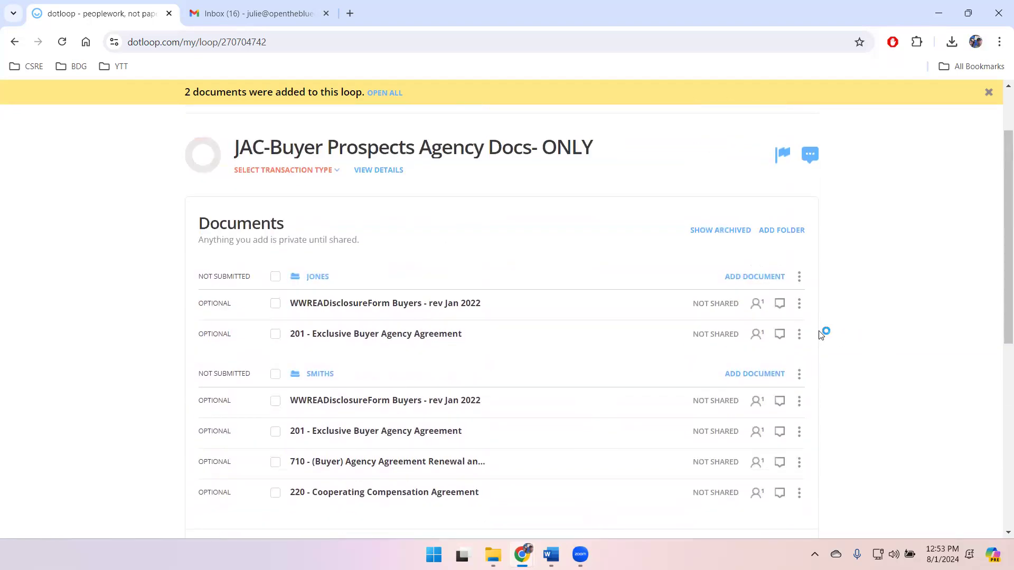
scroll(843, 332, "down", 3)
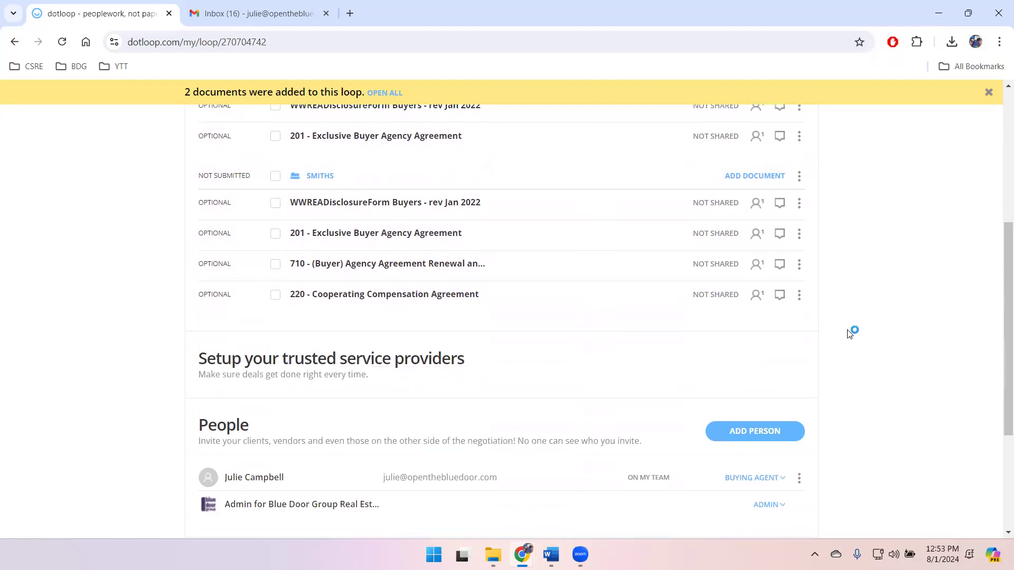
scroll(849, 333, "up", 4)
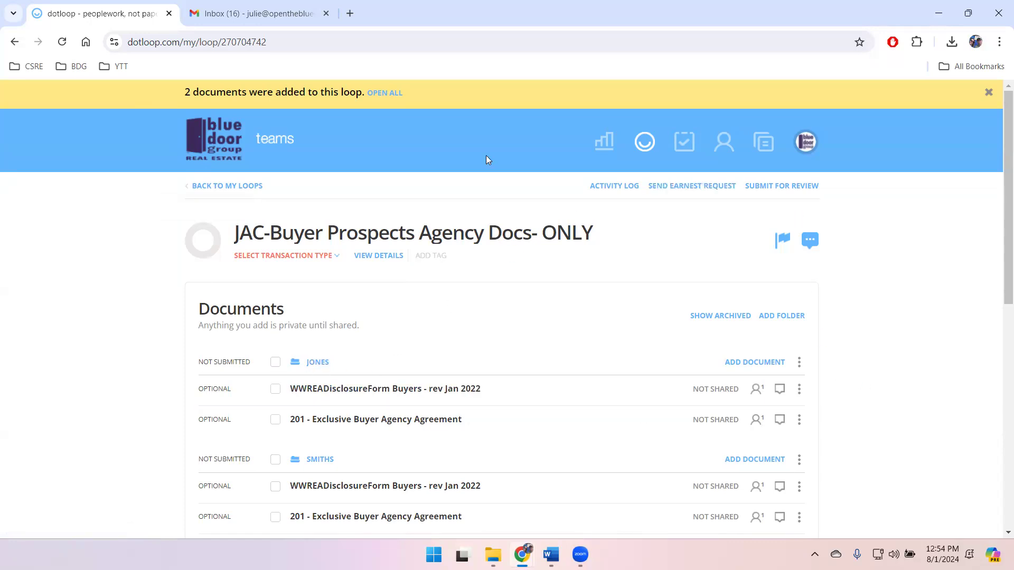
Open the DLMinutes purchase loop from the loops list and examine its document folders, people and task lists.
left_click(214, 146)
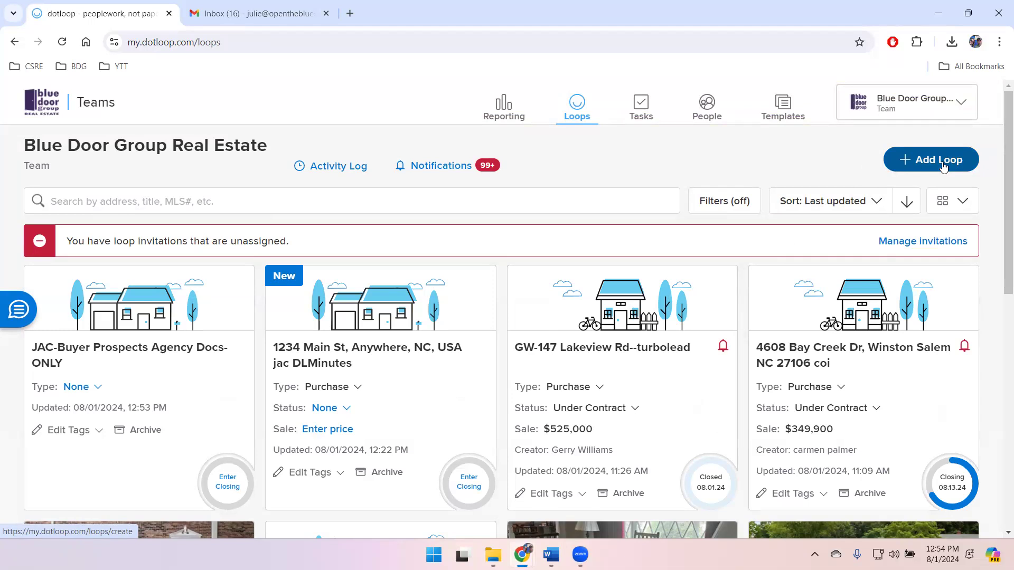
left_click(324, 353)
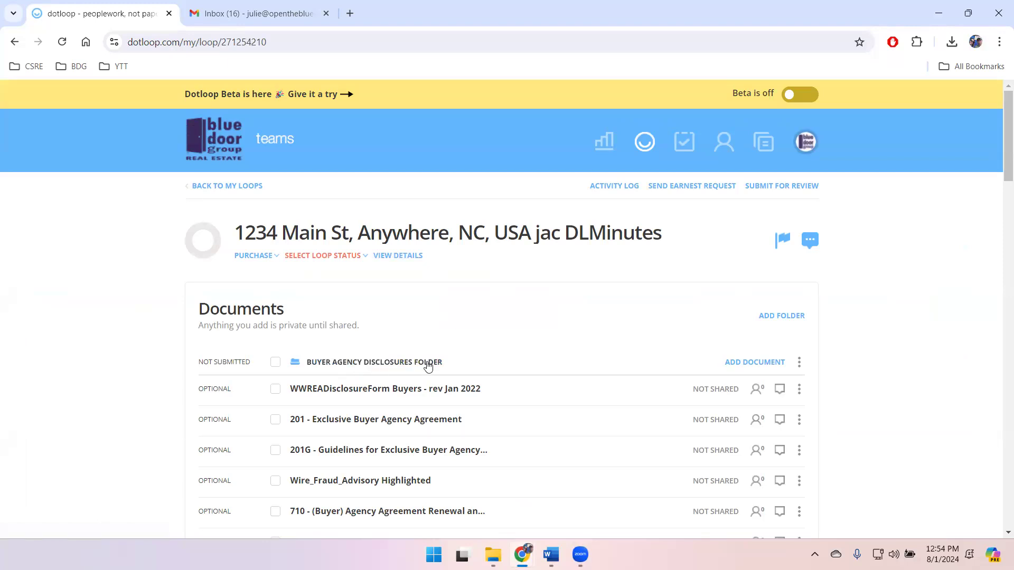
scroll(428, 365, "down", 1)
scroll(423, 349, "down", 2)
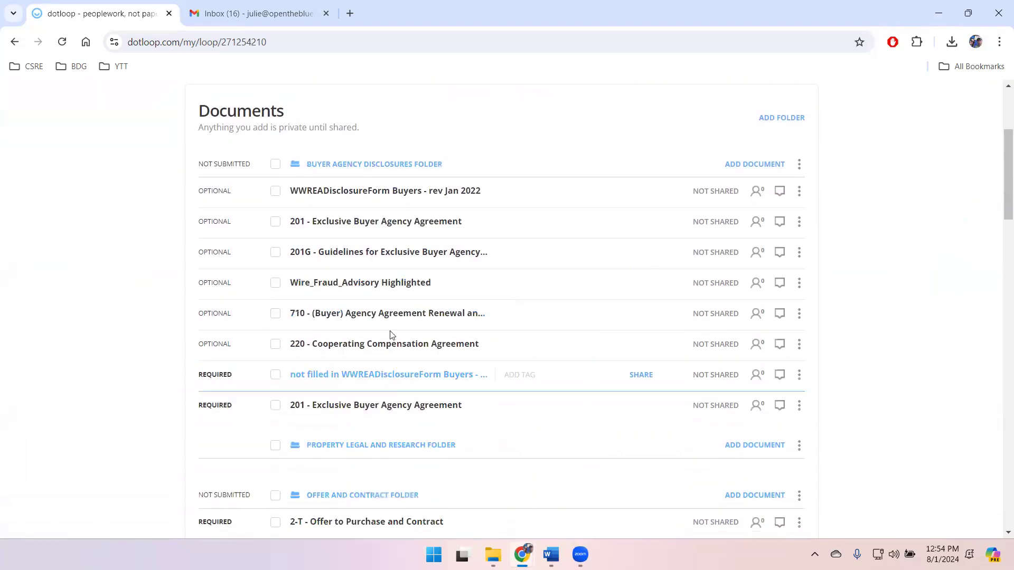
scroll(390, 334, "down", 1)
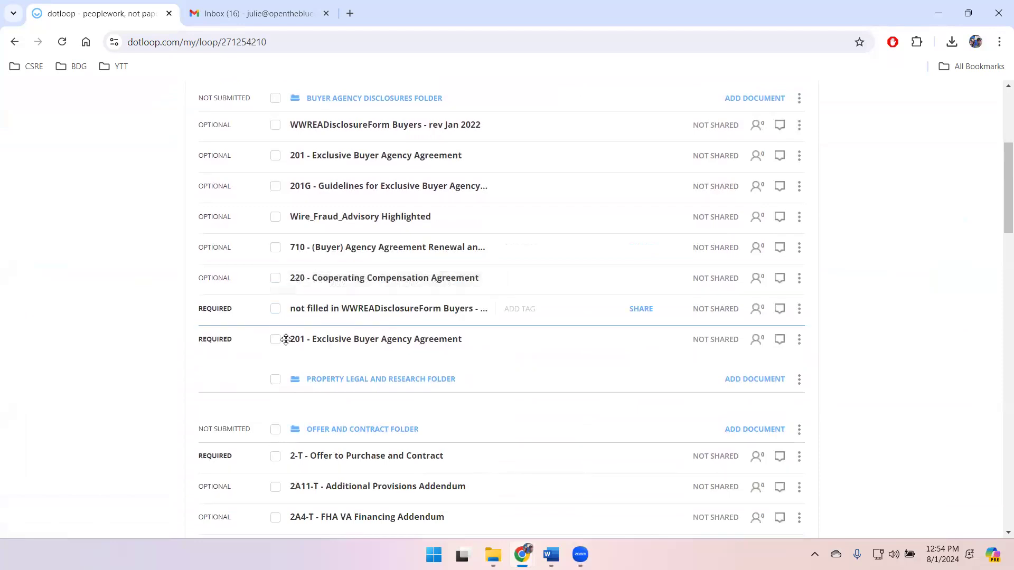
scroll(356, 332, "down", 8)
scroll(369, 336, "up", 10)
scroll(373, 341, "down", 8)
scroll(375, 342, "down", 18)
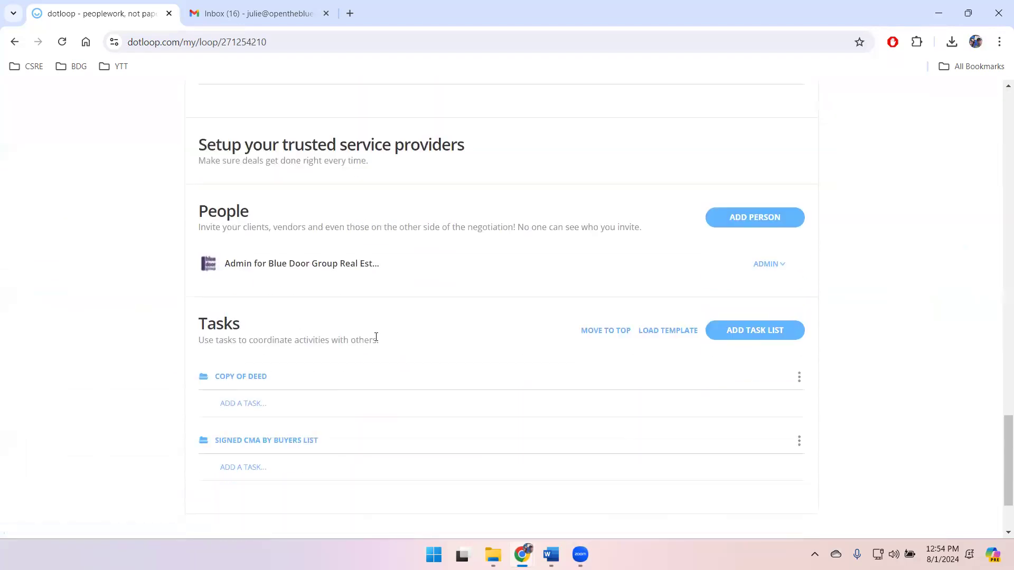
scroll(376, 337, "up", 6)
scroll(379, 333, "down", 1)
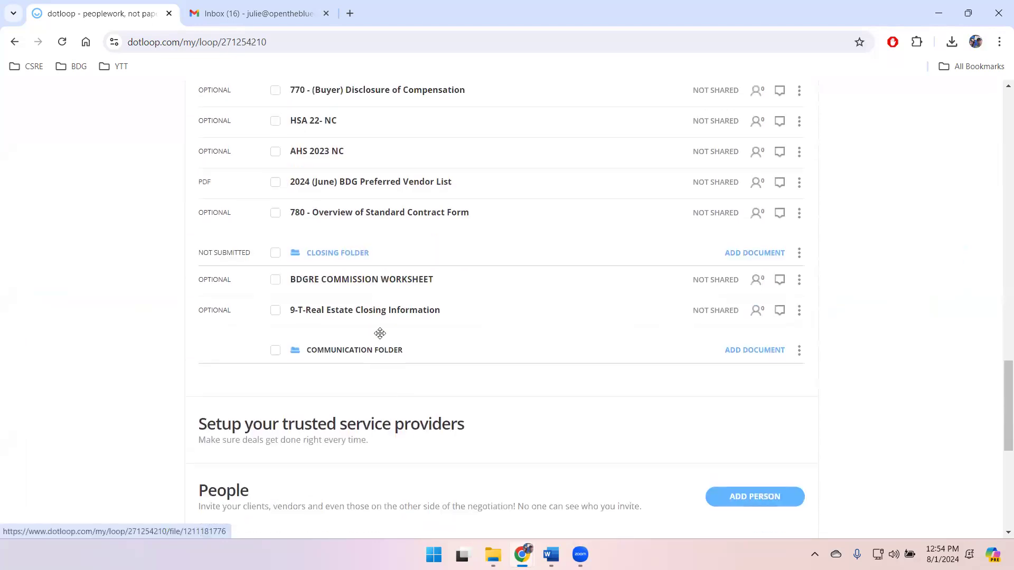
scroll(379, 333, "up", 20)
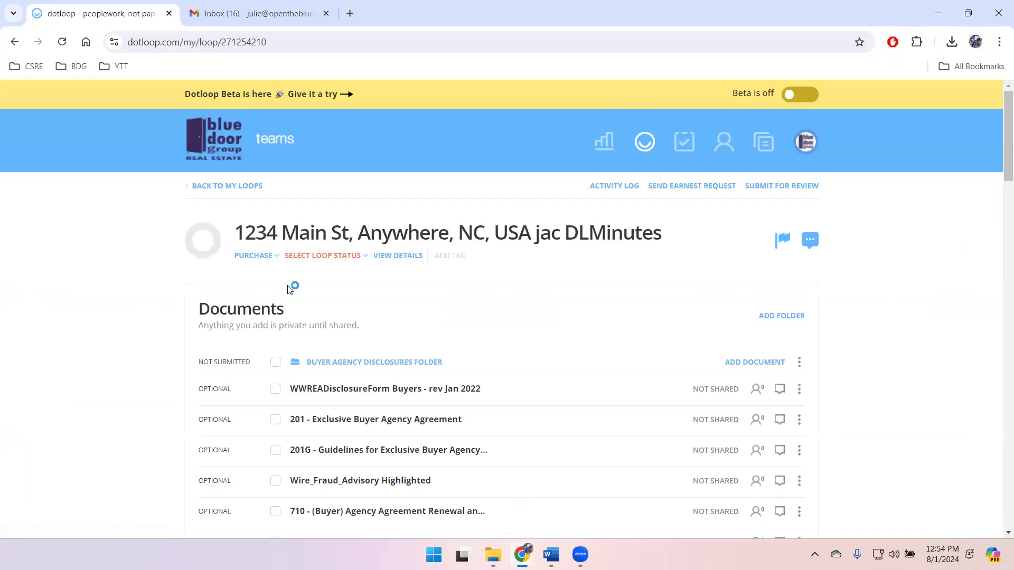
scroll(482, 338, "down", 3)
scroll(478, 334, "up", 3)
Return to the Buyer Prospects Agency Docs loop and select every document in the client folder that holds only two forms.
left_click(215, 142)
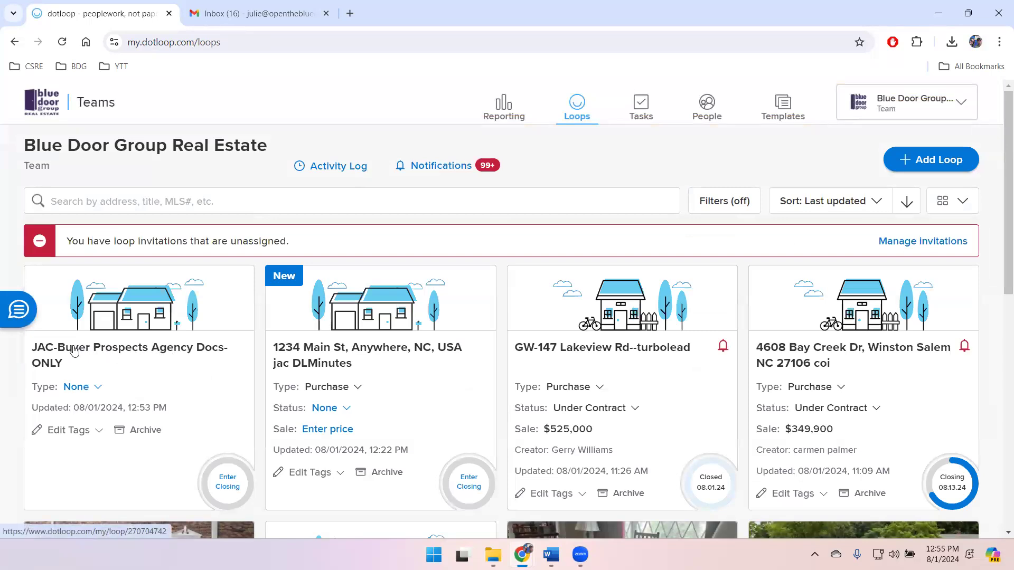
left_click(75, 350)
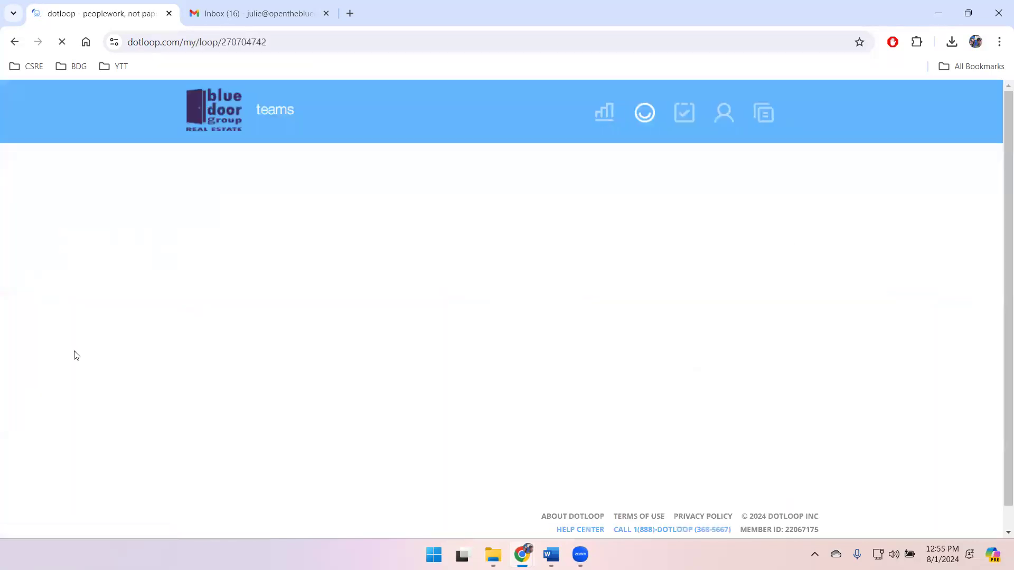
left_click(274, 363)
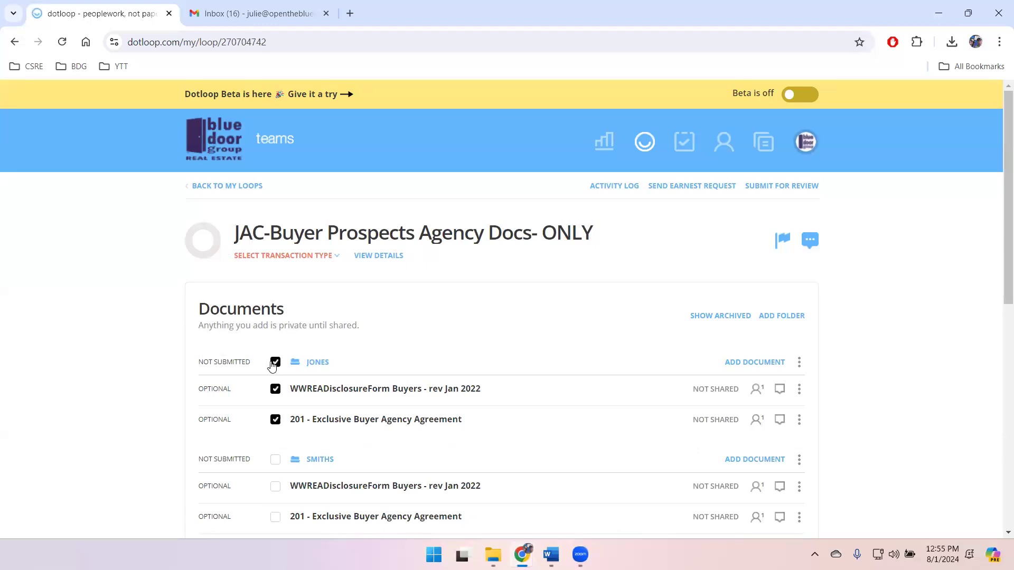
scroll(352, 379, "down", 1)
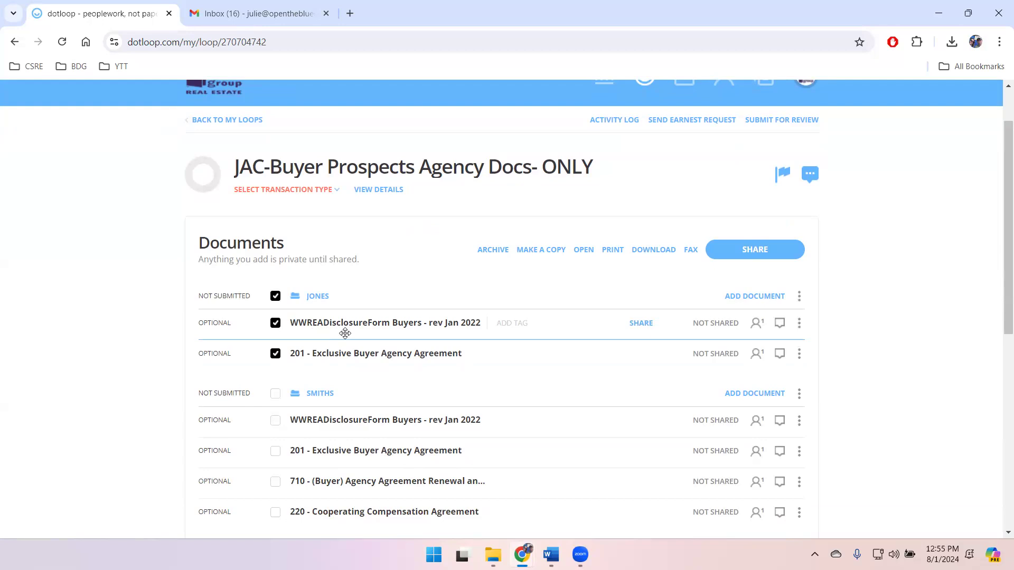
left_click(276, 297)
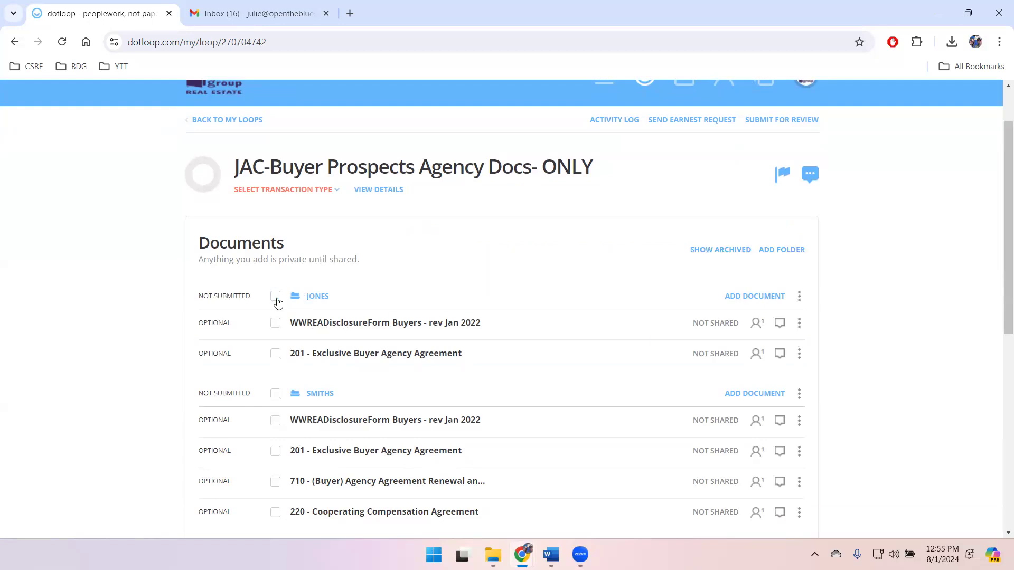
left_click(275, 297)
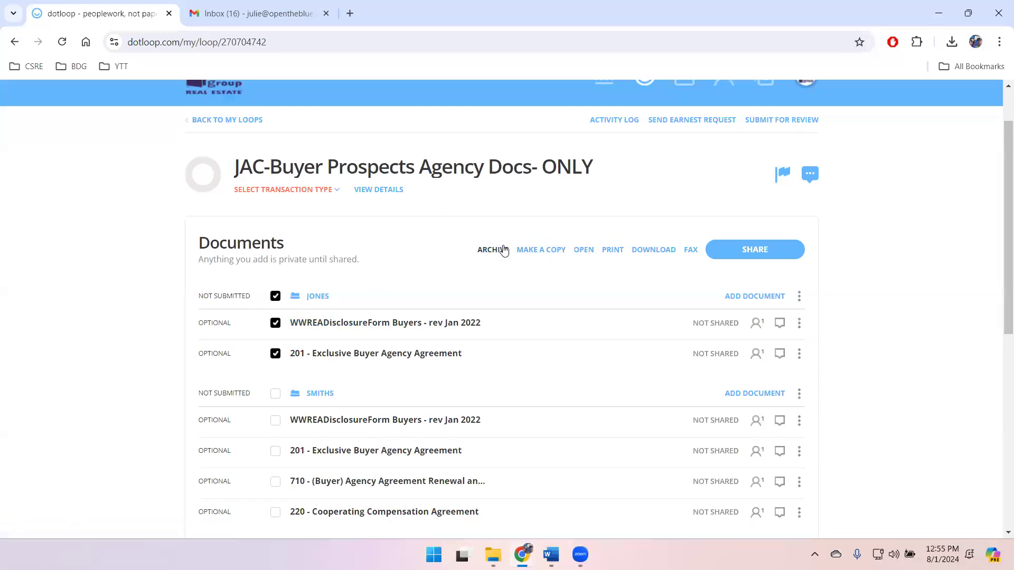
Copy the selected files as dotloop documents into the DLMinutes loop's Buyer Agency Disclosures Folder, searching loops for 1234, and close the import summary.
left_click(546, 255)
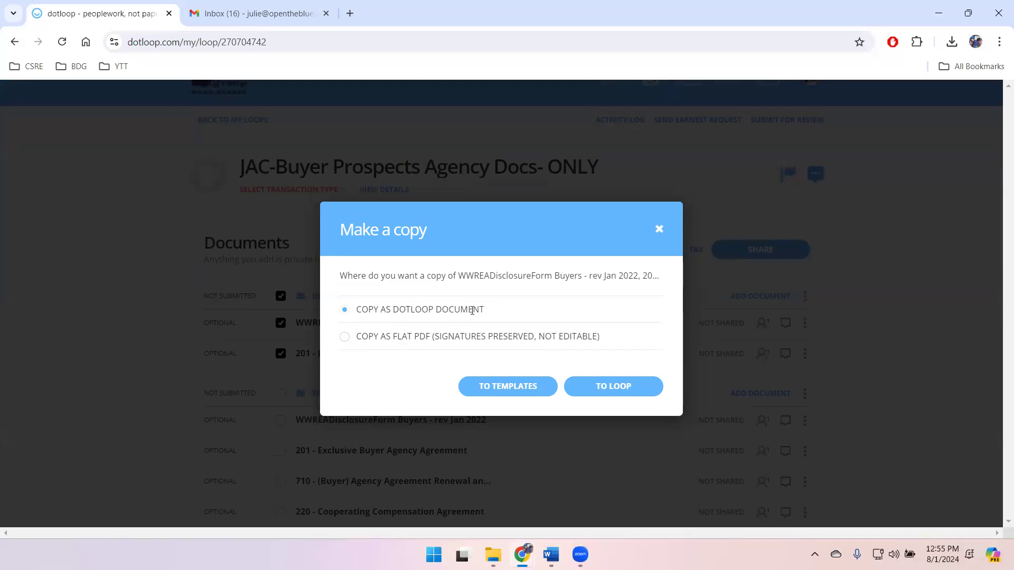
left_click(612, 387)
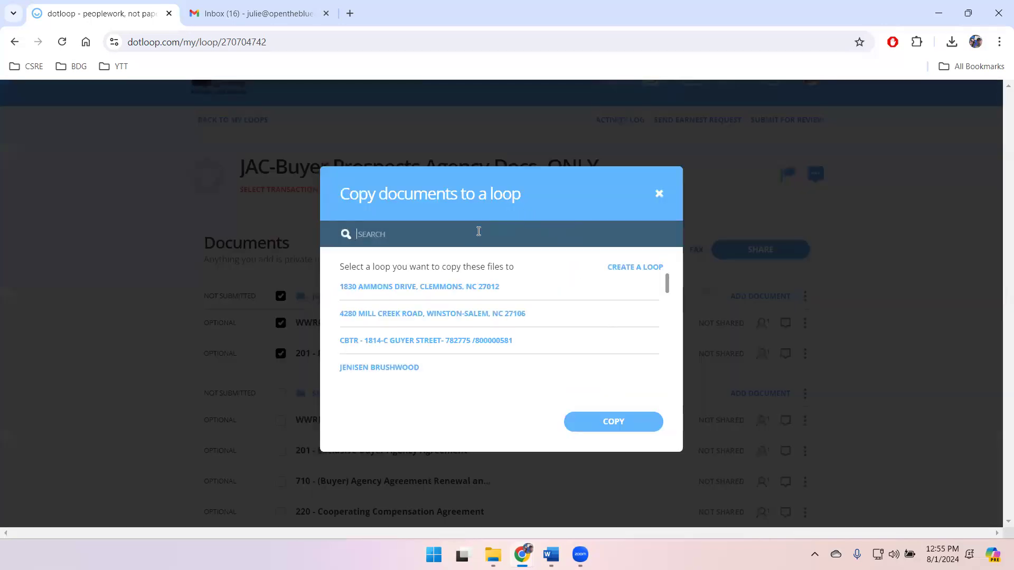
type("1234")
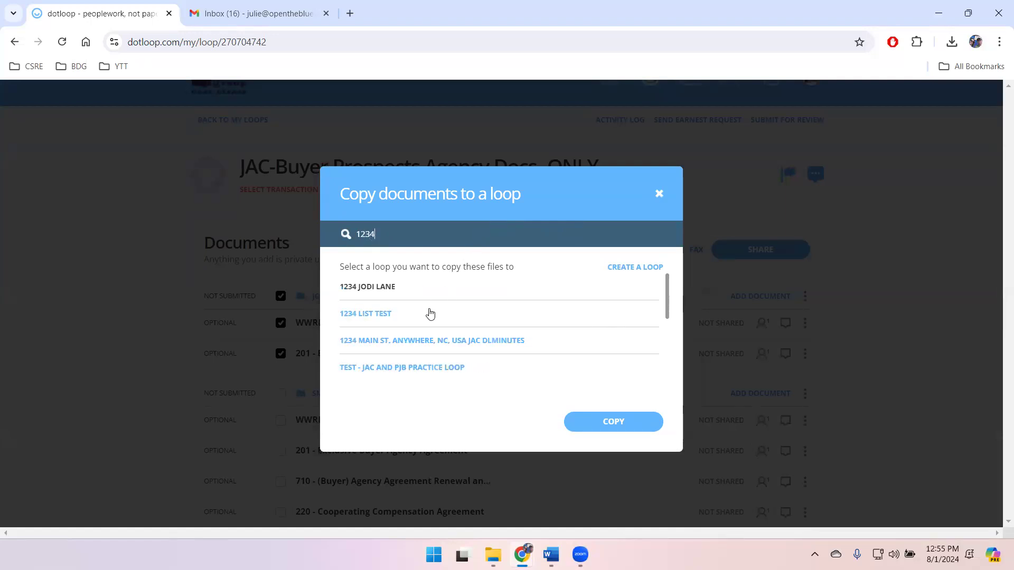
left_click(428, 342)
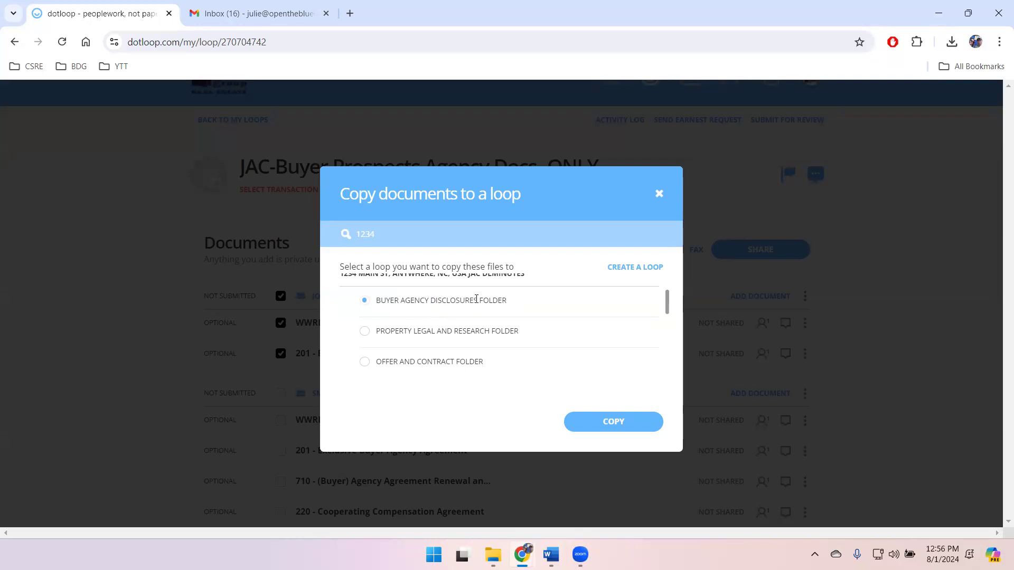
scroll(412, 319, "up", 2)
left_click(412, 325)
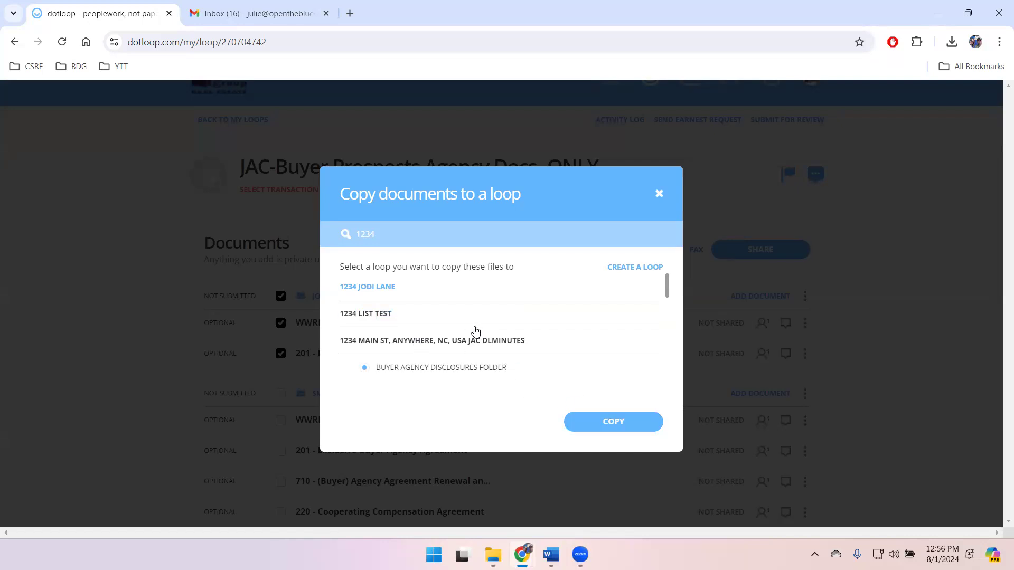
left_click(602, 424)
scroll(430, 344, "down", 2)
scroll(407, 312, "up", 2)
left_click(616, 426)
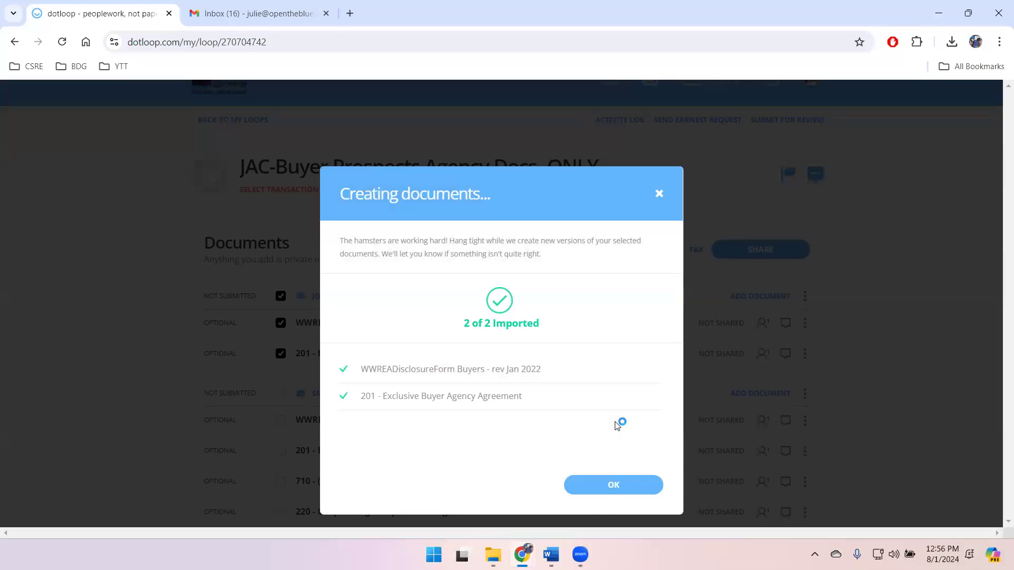
left_click(606, 485)
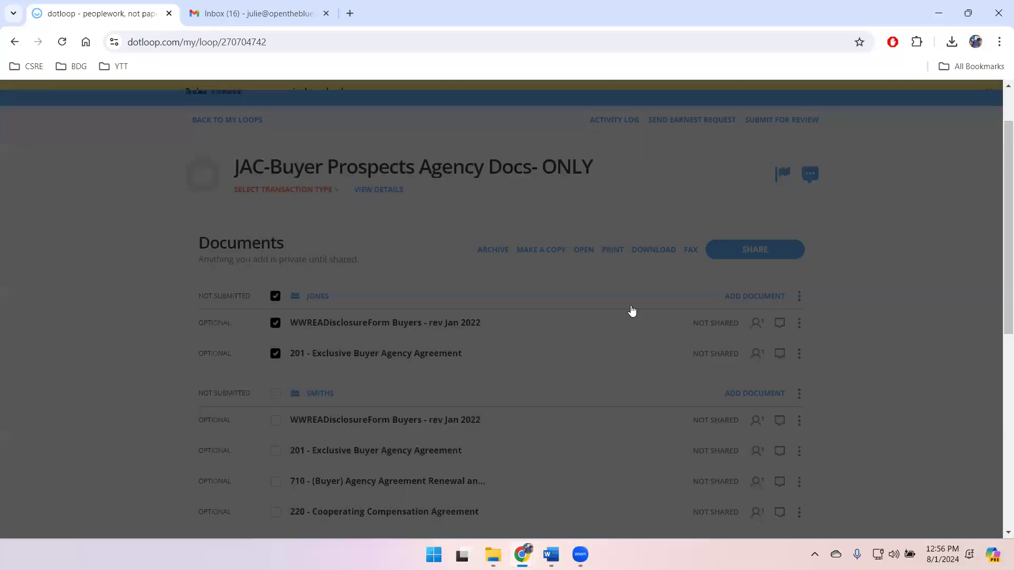
Clear the document selection, collapse both client folders and move the copied client's folder below the other one.
left_click(272, 298)
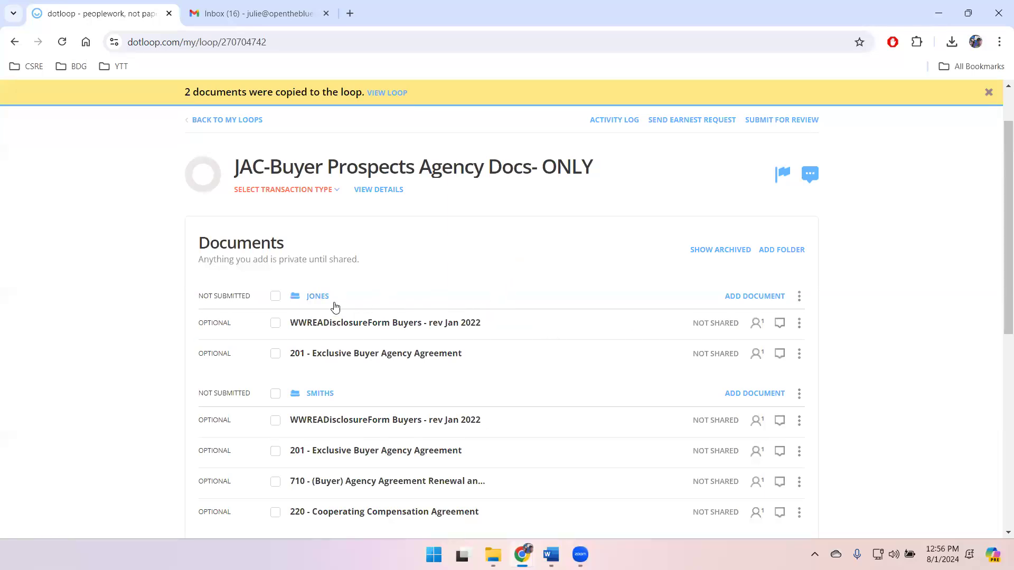
left_click(317, 297)
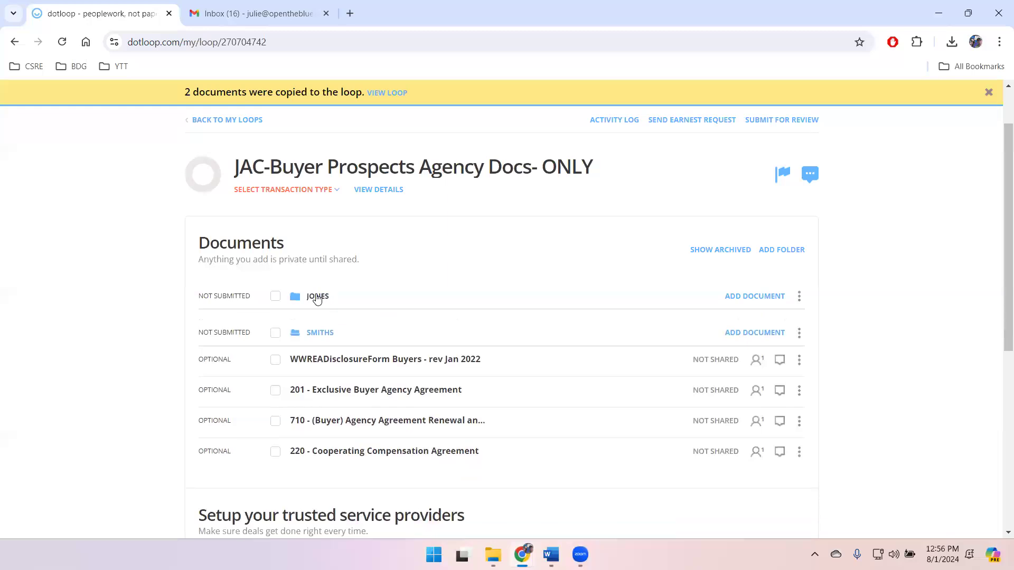
left_click(317, 299)
left_click(317, 299)
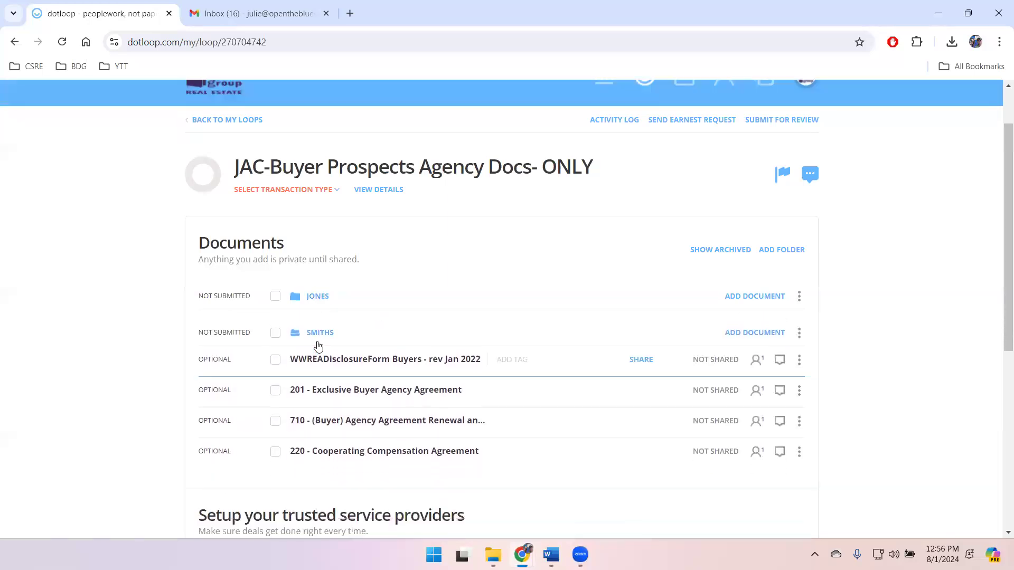
left_click(319, 334)
left_click_drag(320, 295, 330, 322)
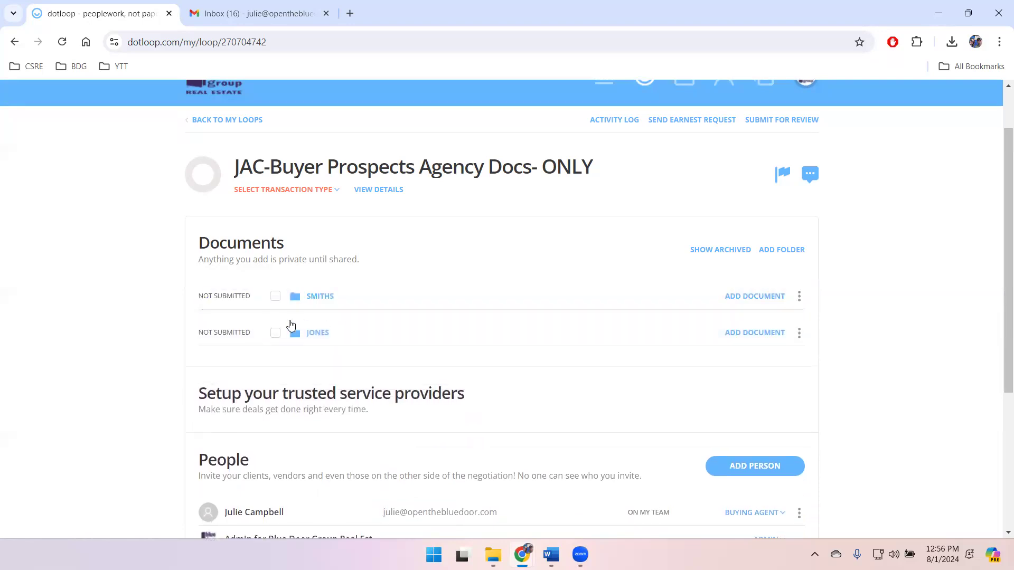
Examine the actions available for the second client folder without applying any, and expand the first client folder.
left_click(799, 334)
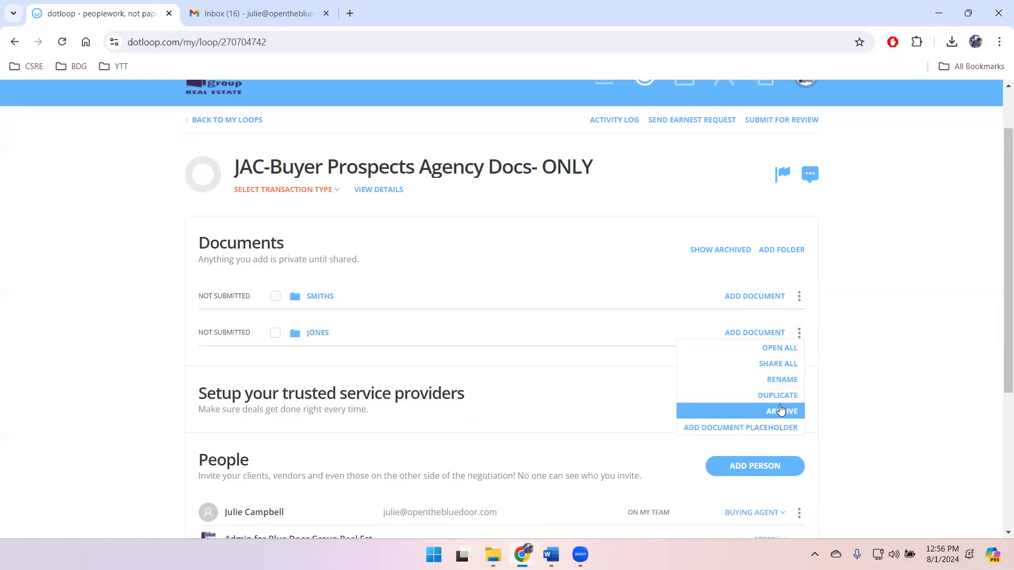
left_click(867, 384)
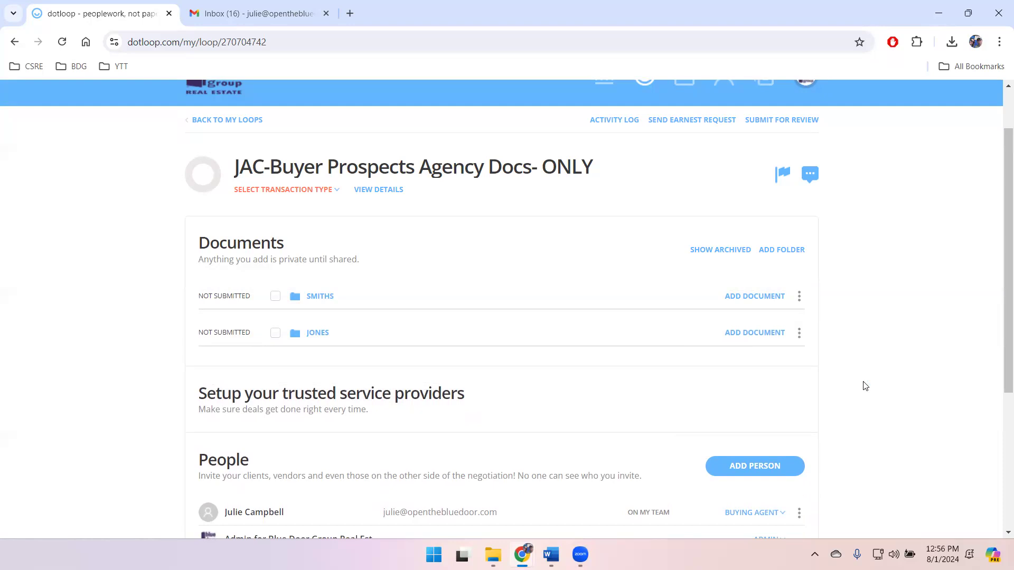
left_click(320, 296)
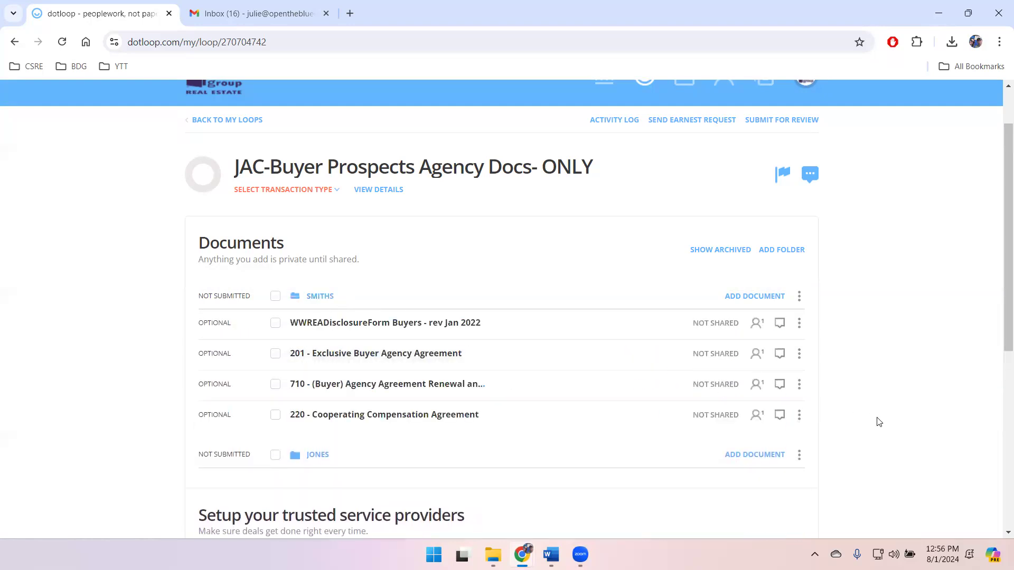
Return to the loops list and open the DLMinutes purchase loop.
scroll(855, 407, "up", 2)
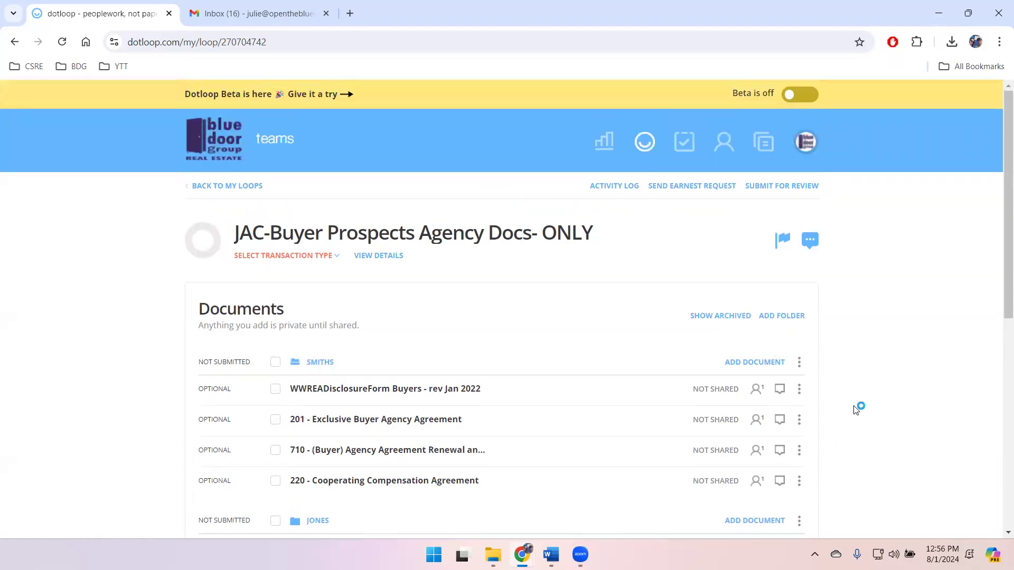
left_click(207, 136)
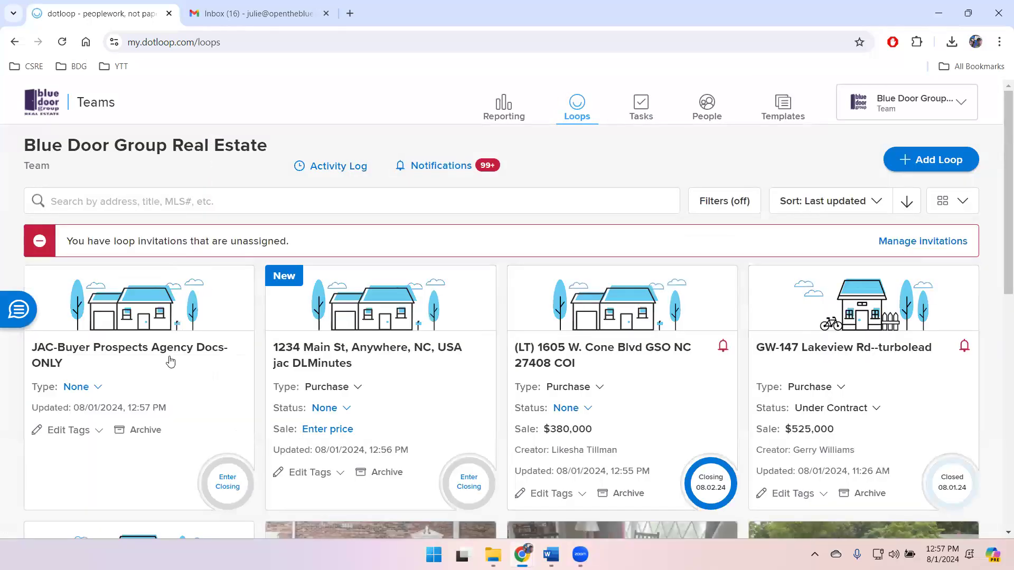
left_click(325, 357)
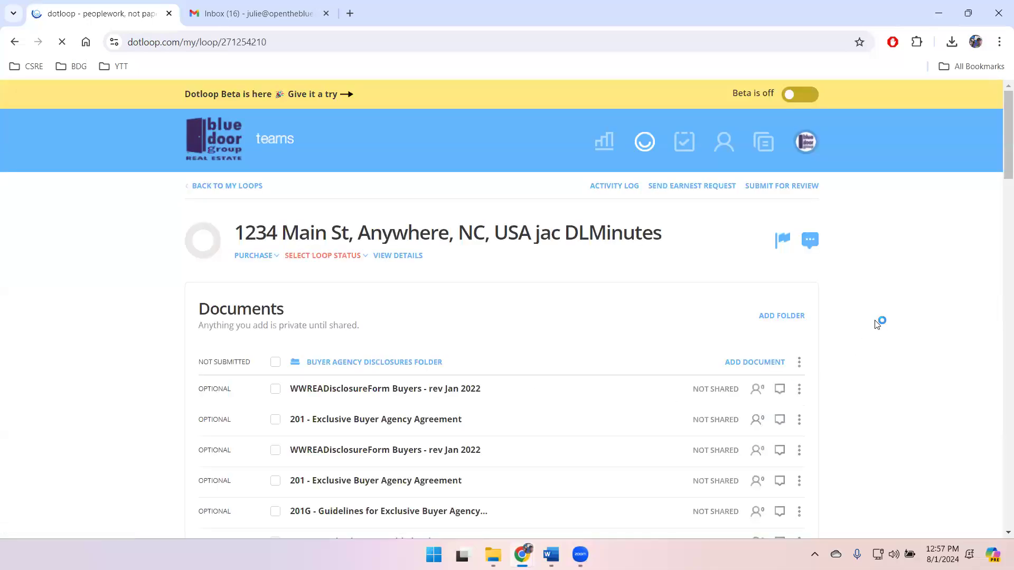
Compare the two copied forms with the matching pair below them in the Buyer Agency Disclosures Folder, selecting and deselecting each pair.
scroll(855, 322, "down", 3)
left_click(275, 257)
left_click(276, 288)
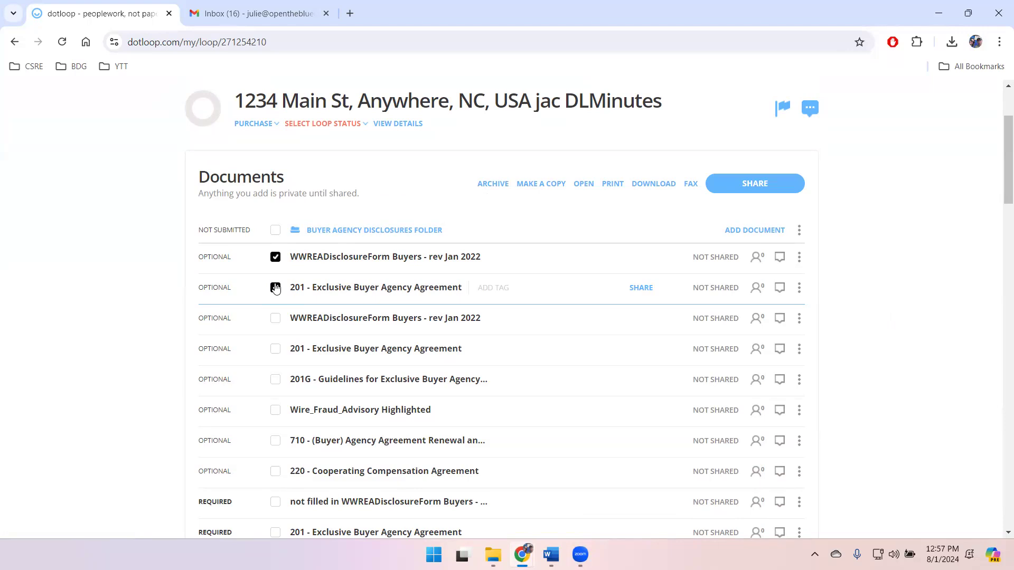
left_click(275, 257)
left_click(276, 288)
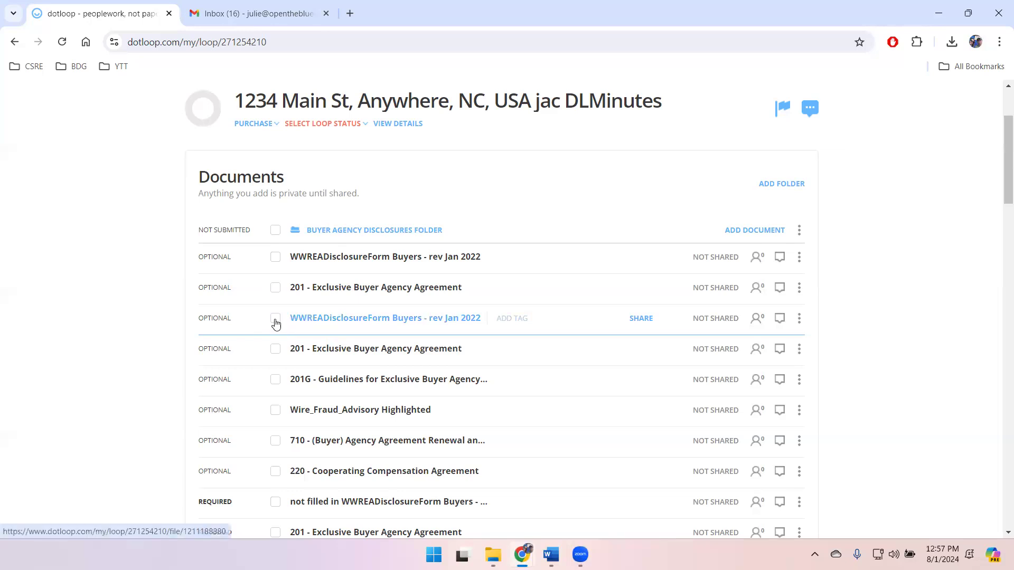
left_click(275, 319)
left_click(275, 350)
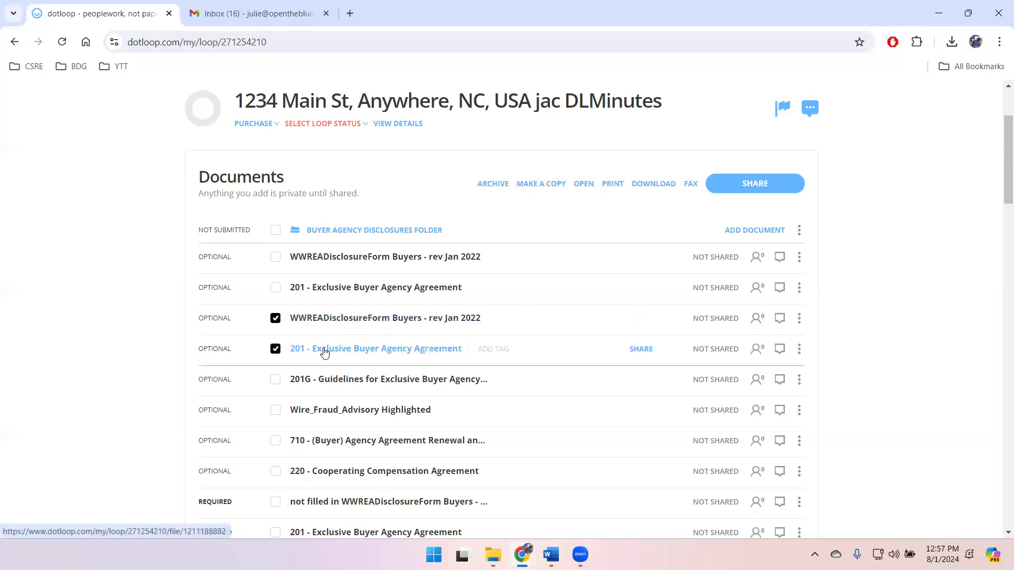
left_click(275, 319)
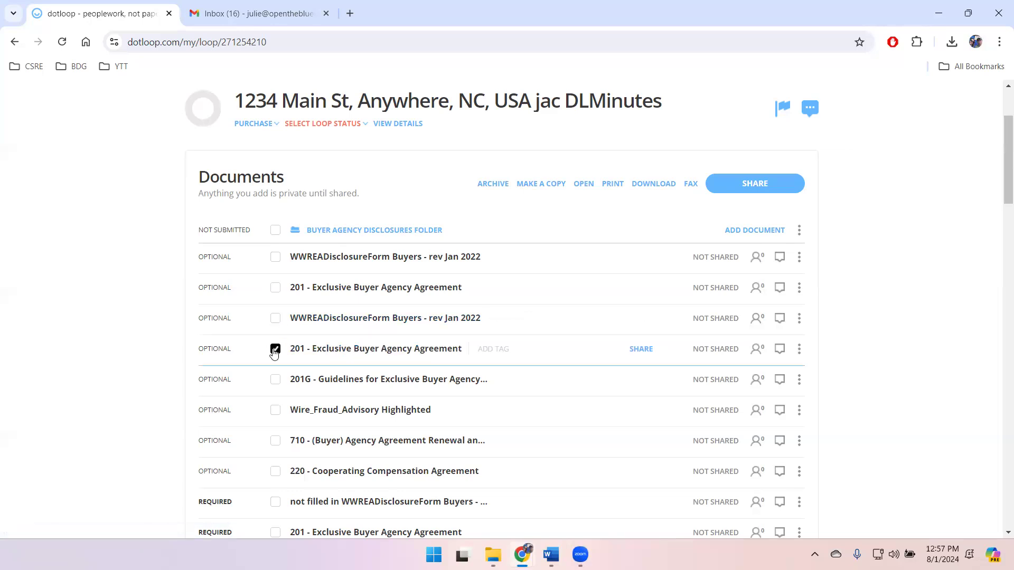
left_click(275, 349)
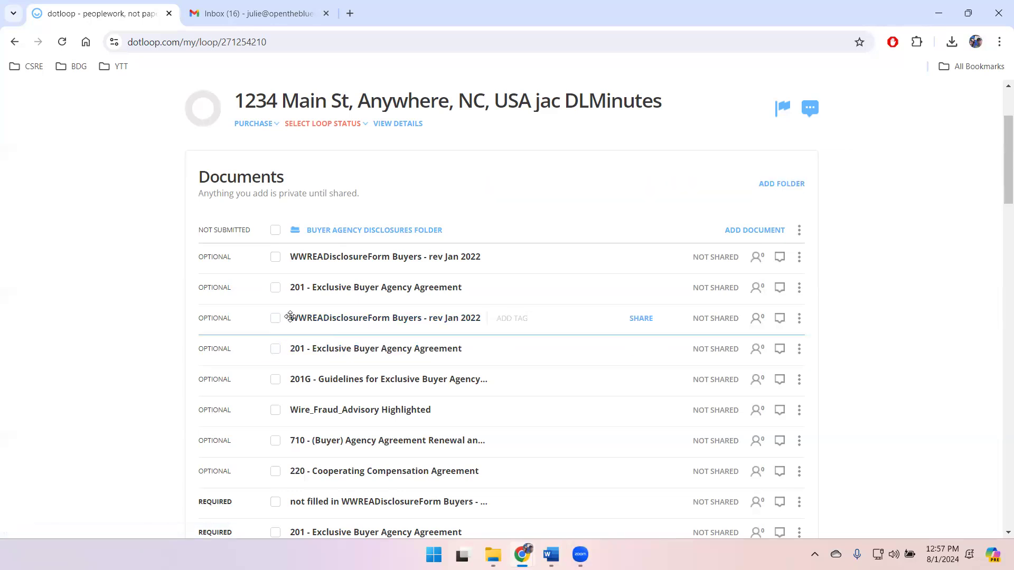
Prefix the second WWREADisclosureForm Buyers document's name with "donotuse" and move it to the end of the Buyer Agency Disclosures Folder.
left_click(799, 318)
left_click(785, 351)
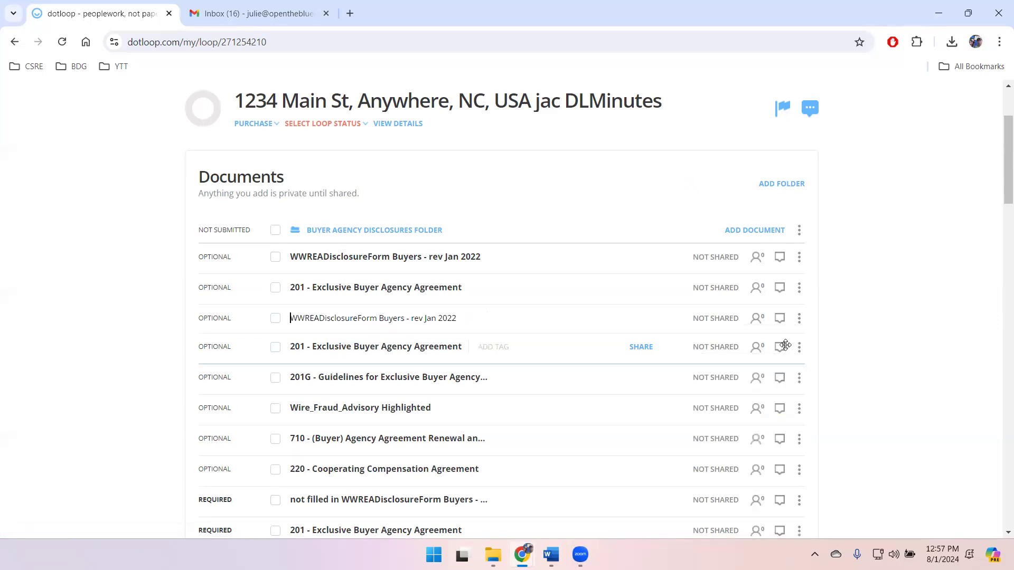
type("donotuse")
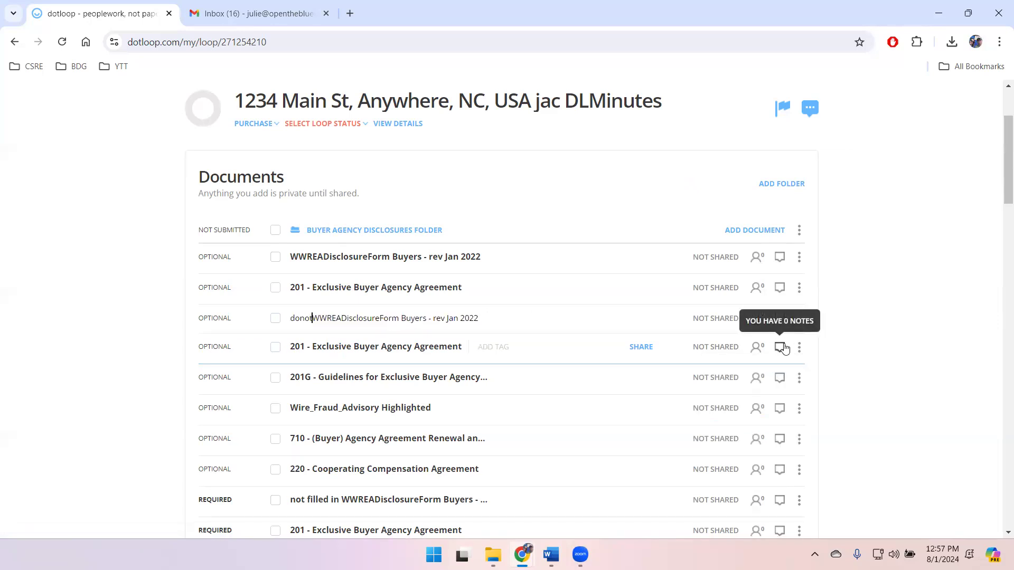
left_click(915, 315)
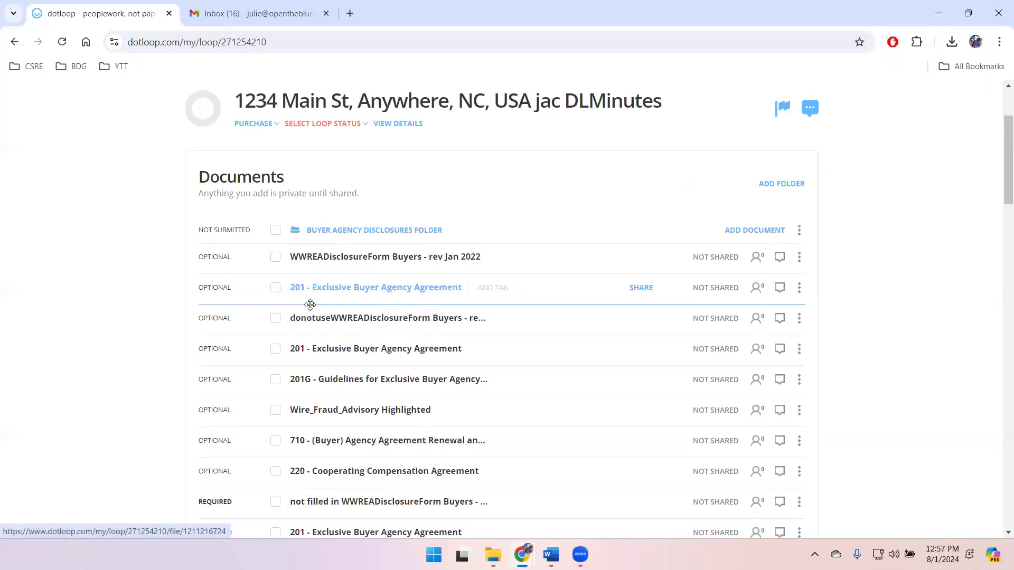
mouse_move(316, 376)
left_mouse_down()
mouse_move(310, 502)
mouse_move(324, 324)
mouse_move(324, 400)
mouse_move(324, 388)
left_mouse_up()
scroll(382, 280, "up", 1)
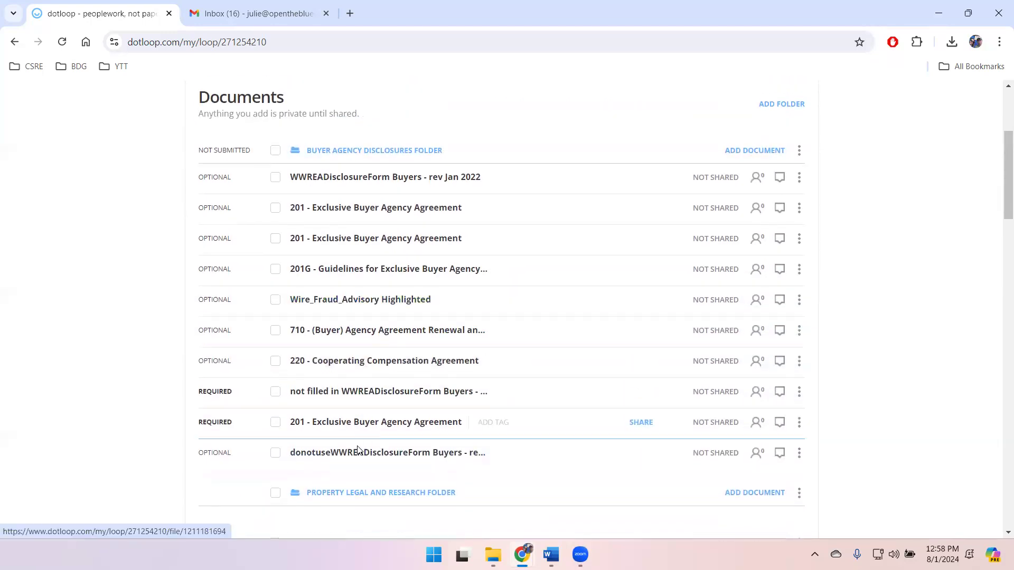
Check the folder's two required forms, and move the WWREADisclosureForm Buyers - rev Jan 2022 document to the end of the Buyer Agency Disclosures Folder.
left_click(276, 392)
left_click(275, 422)
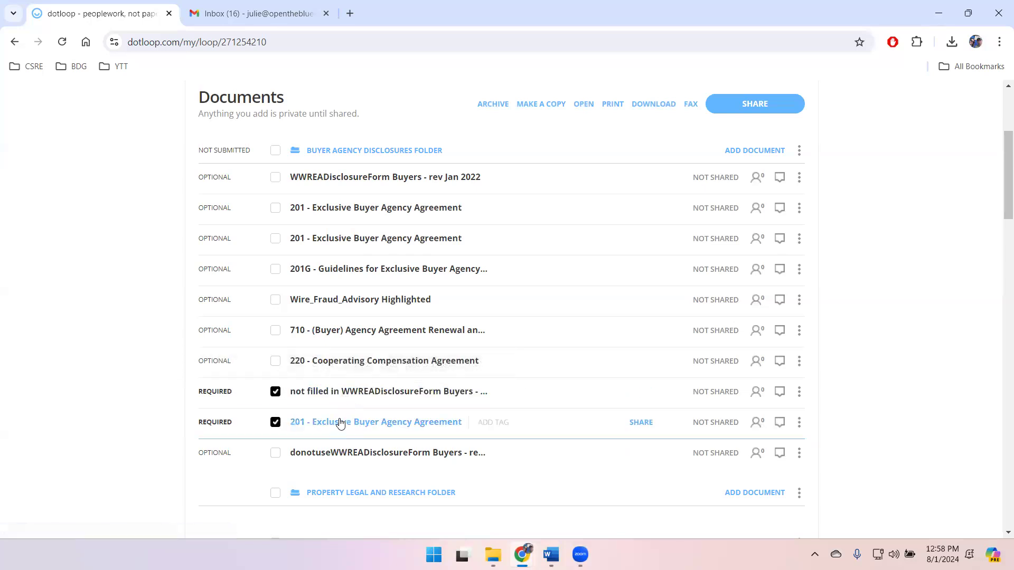
left_click(275, 392)
left_click(275, 422)
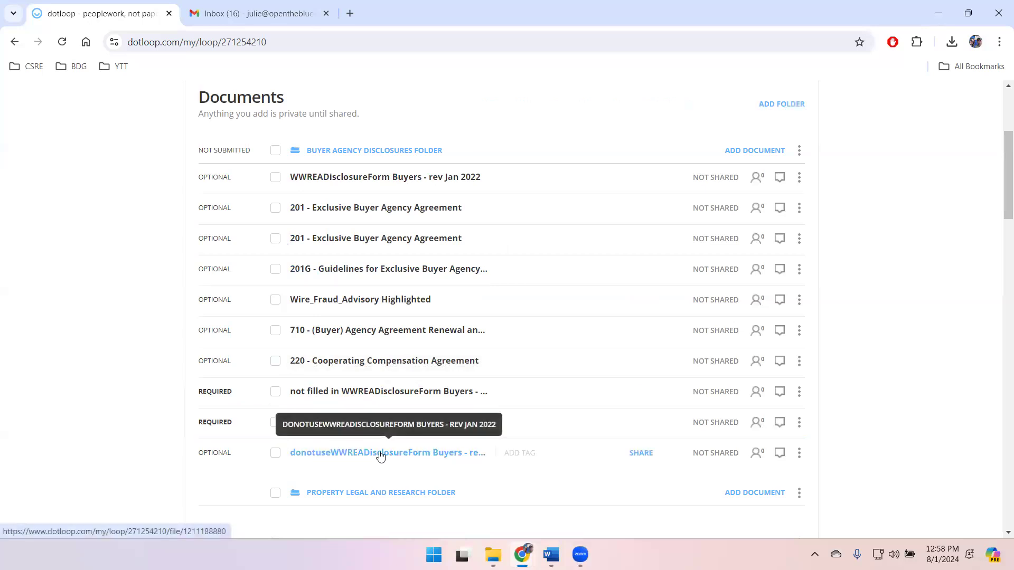
left_click_drag(351, 177, 370, 452)
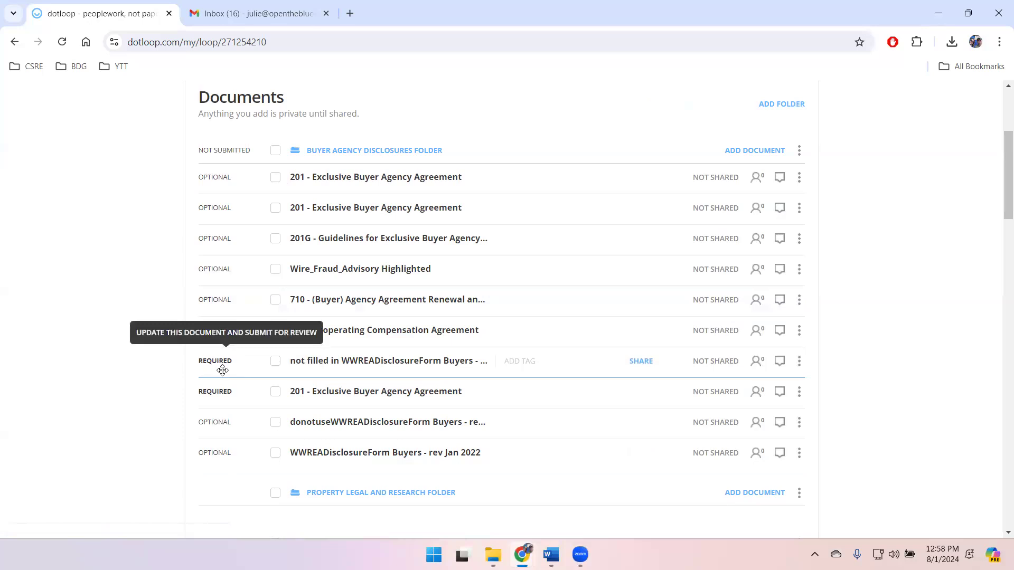
left_click(420, 365)
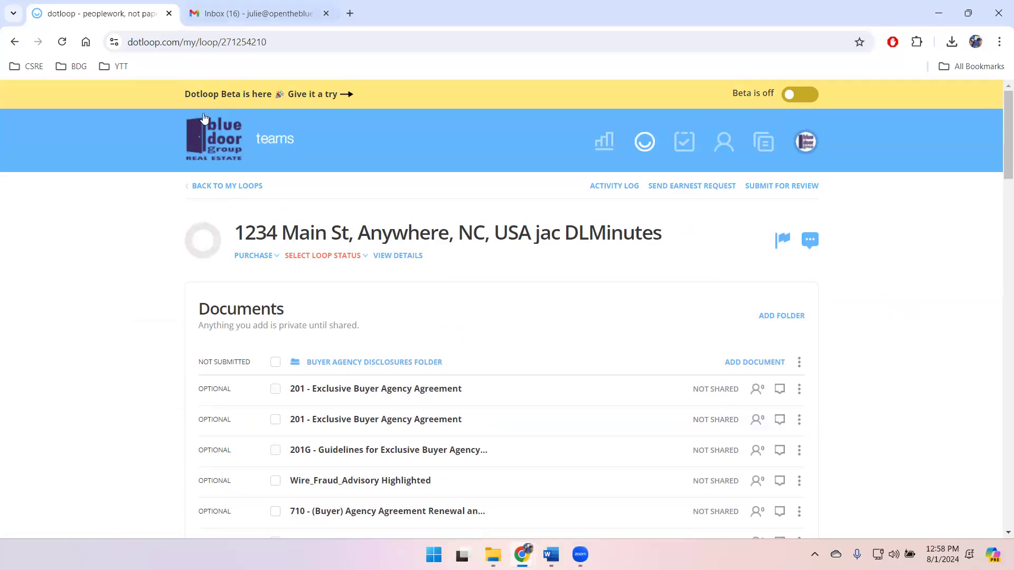
Reopen the Buyer Prospects Agency Docs loop, select the first client folder's documents to review the bulk actions, and clear the selection.
left_click(205, 137)
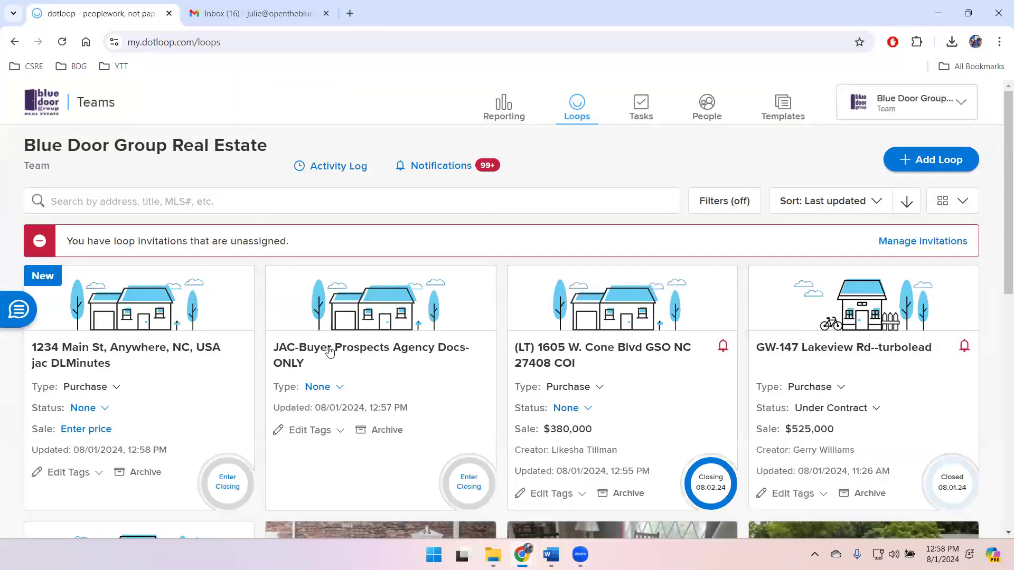
left_click(330, 351)
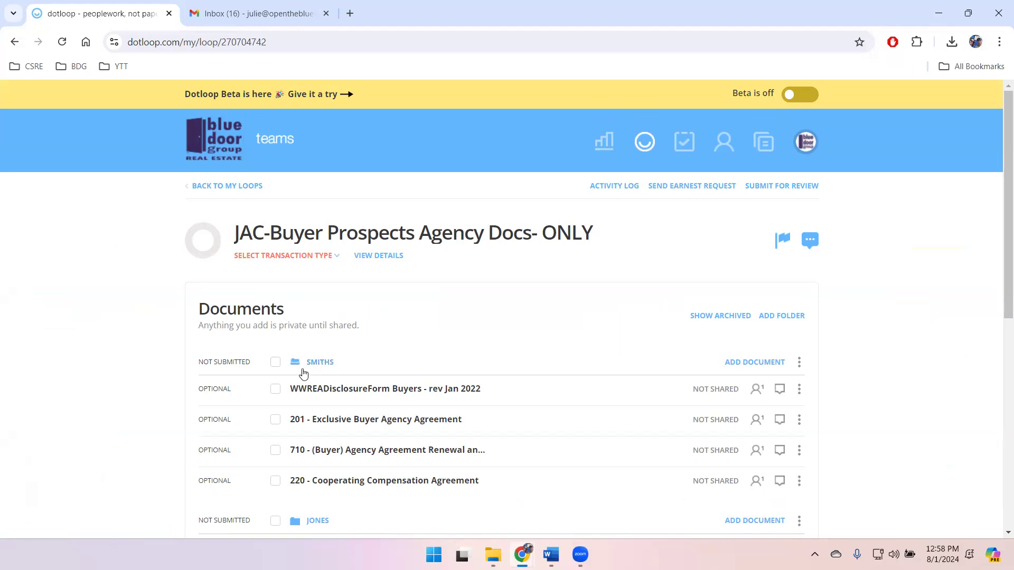
left_click(276, 362)
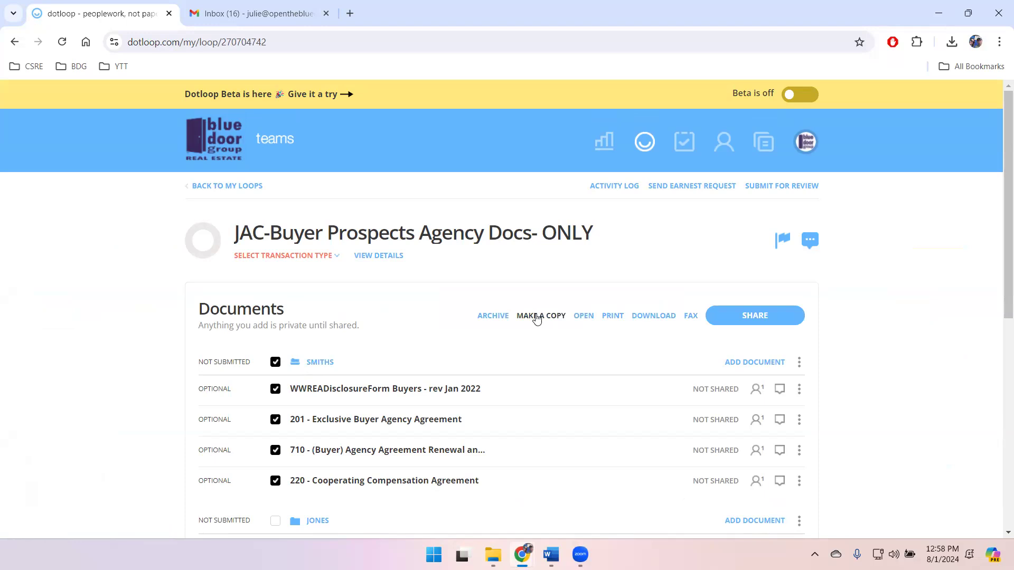
scroll(883, 349, "down", 2)
scroll(883, 349, "up", 2)
left_click(275, 362)
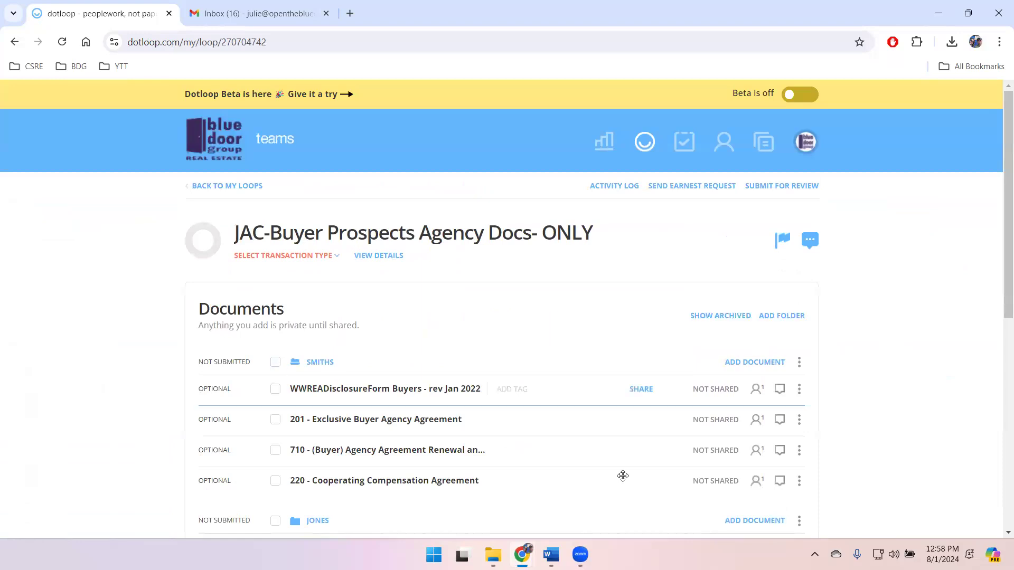